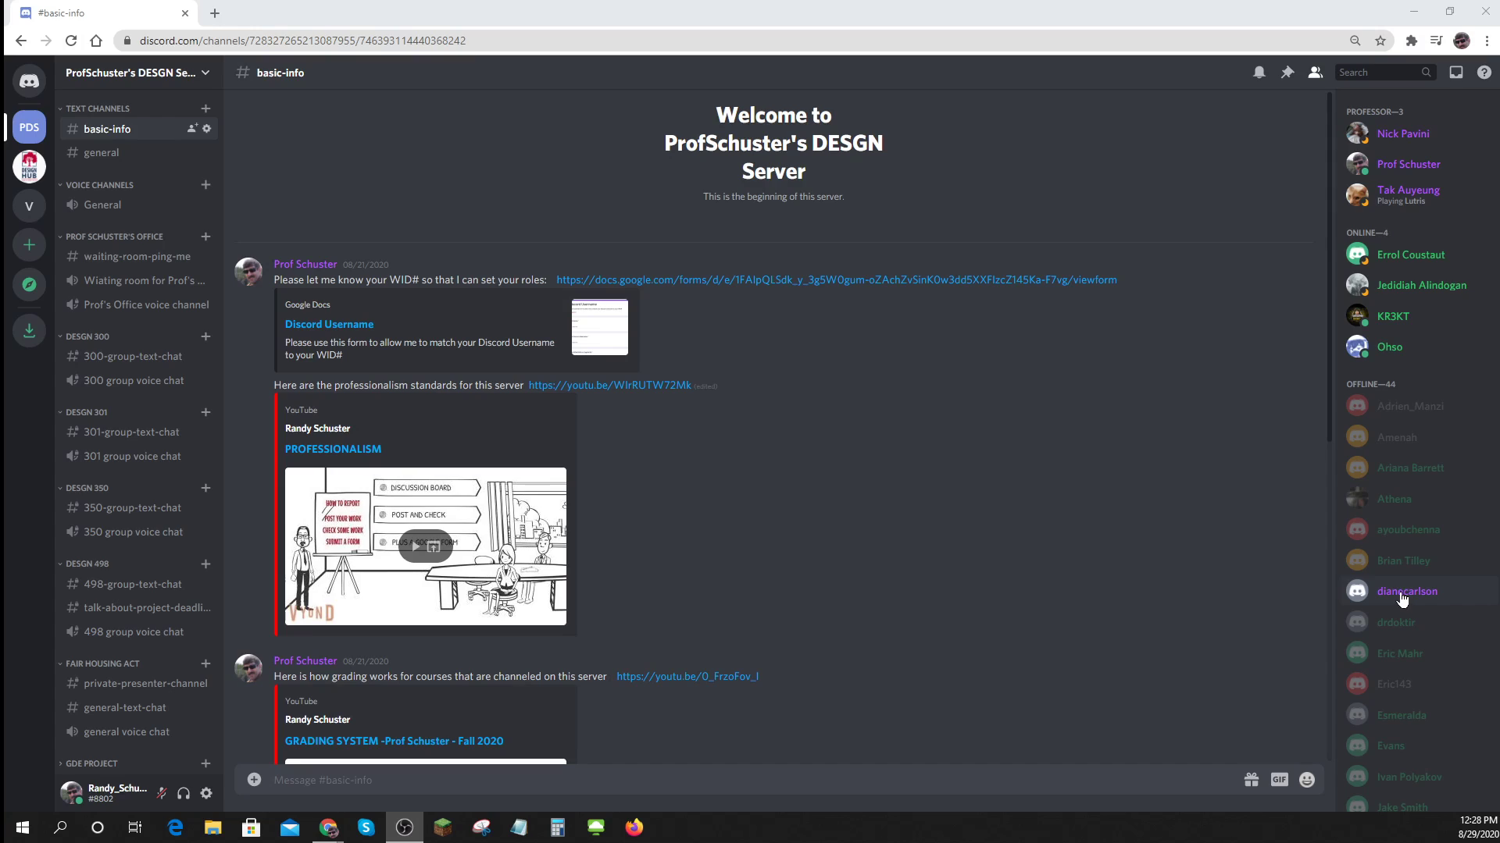
View the profile card and management options of the offline member who has the Professor role
{"action": "left_click", "coordinate": [1402, 597]}
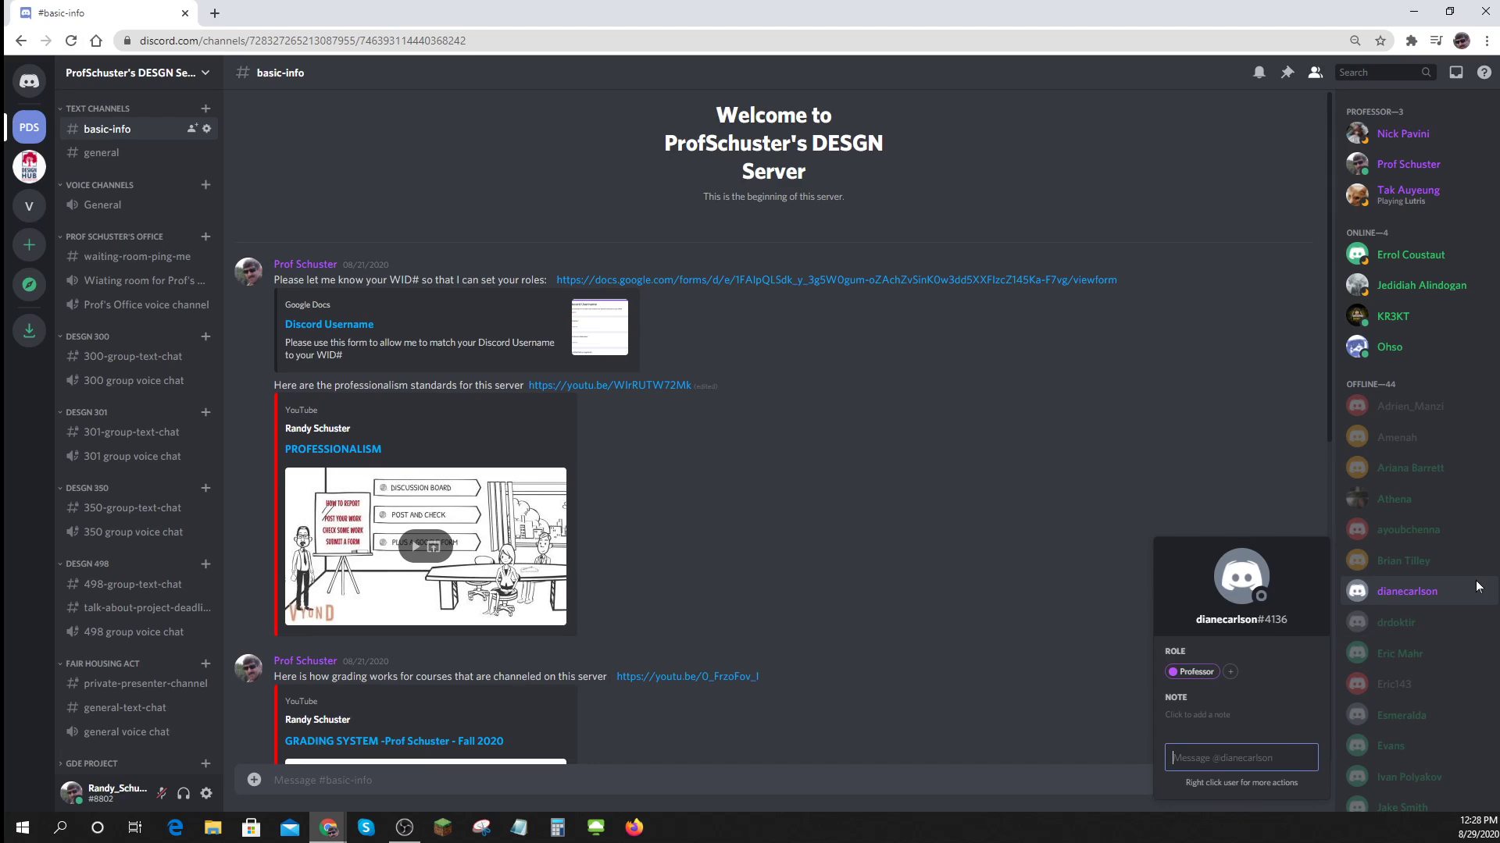
{"action": "right_click", "coordinate": [1399, 592]}
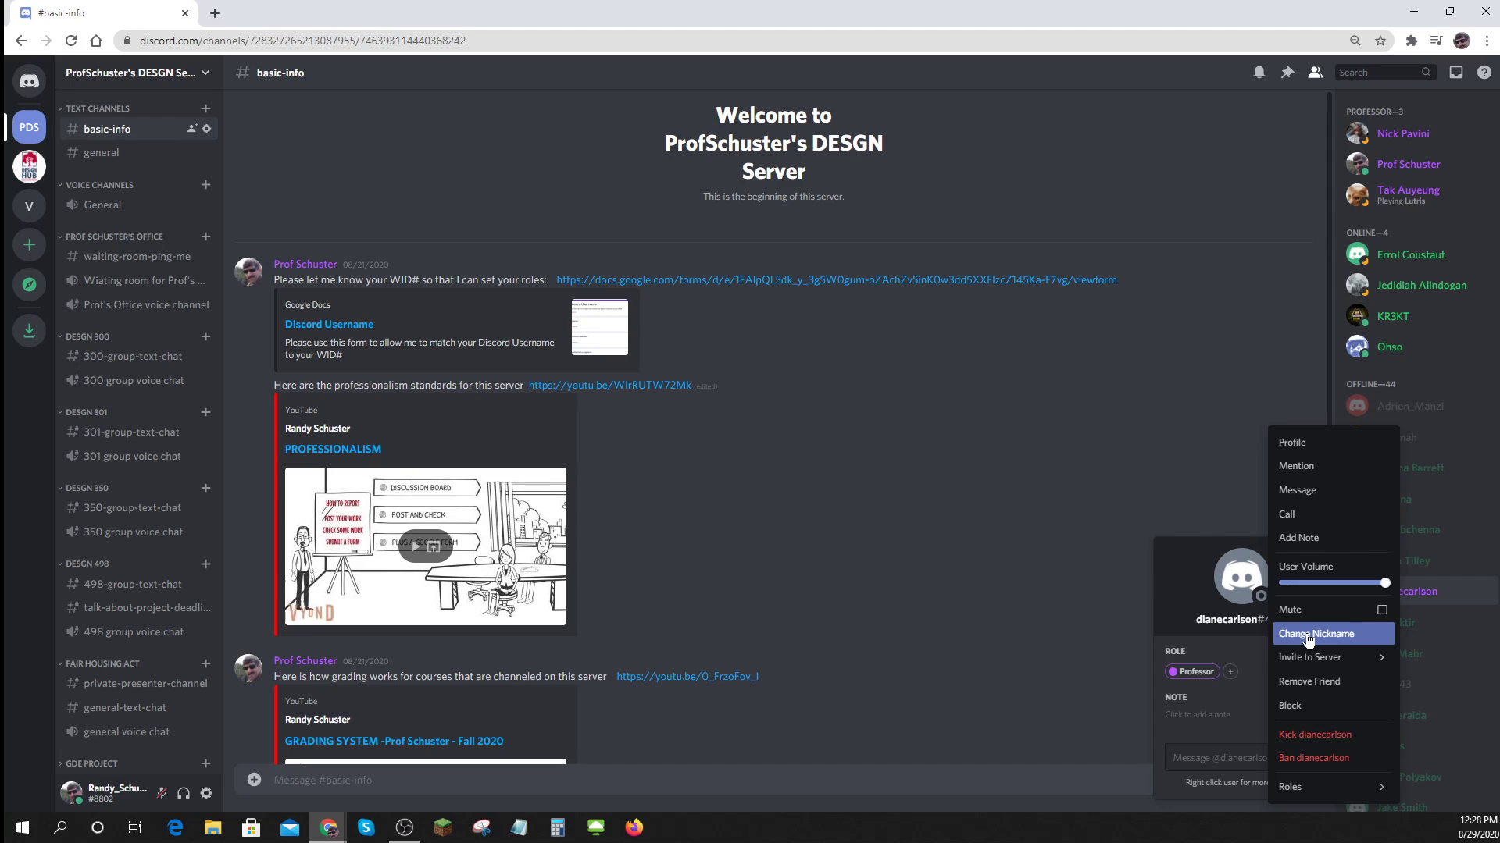
{"action": "left_click", "coordinate": [1096, 462]}
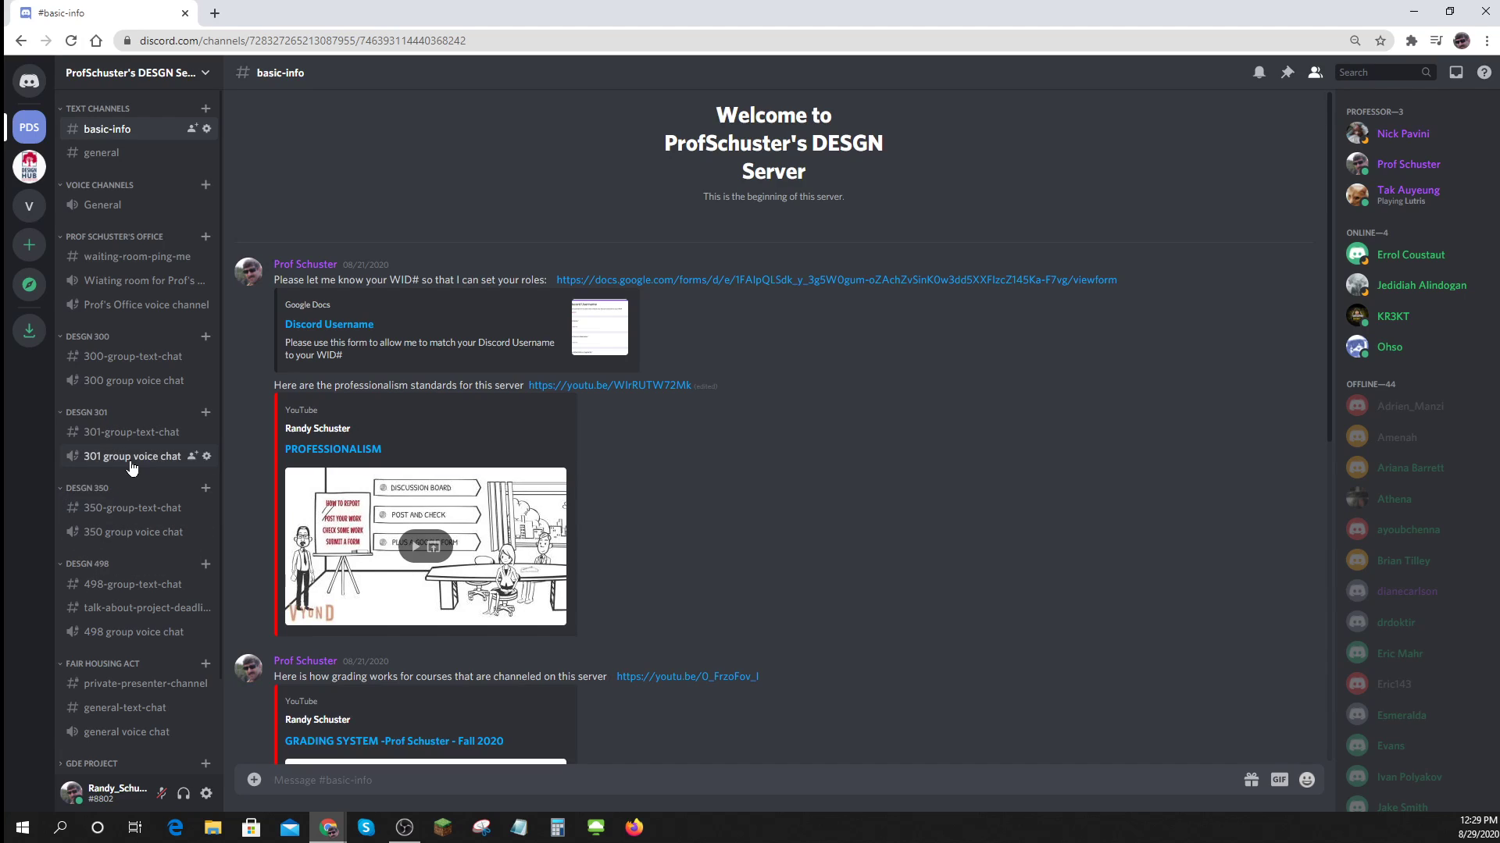
Review the messages in the 300-group-text-chat channel and join the 300 group voice chat
{"action": "left_click", "coordinate": [125, 361]}
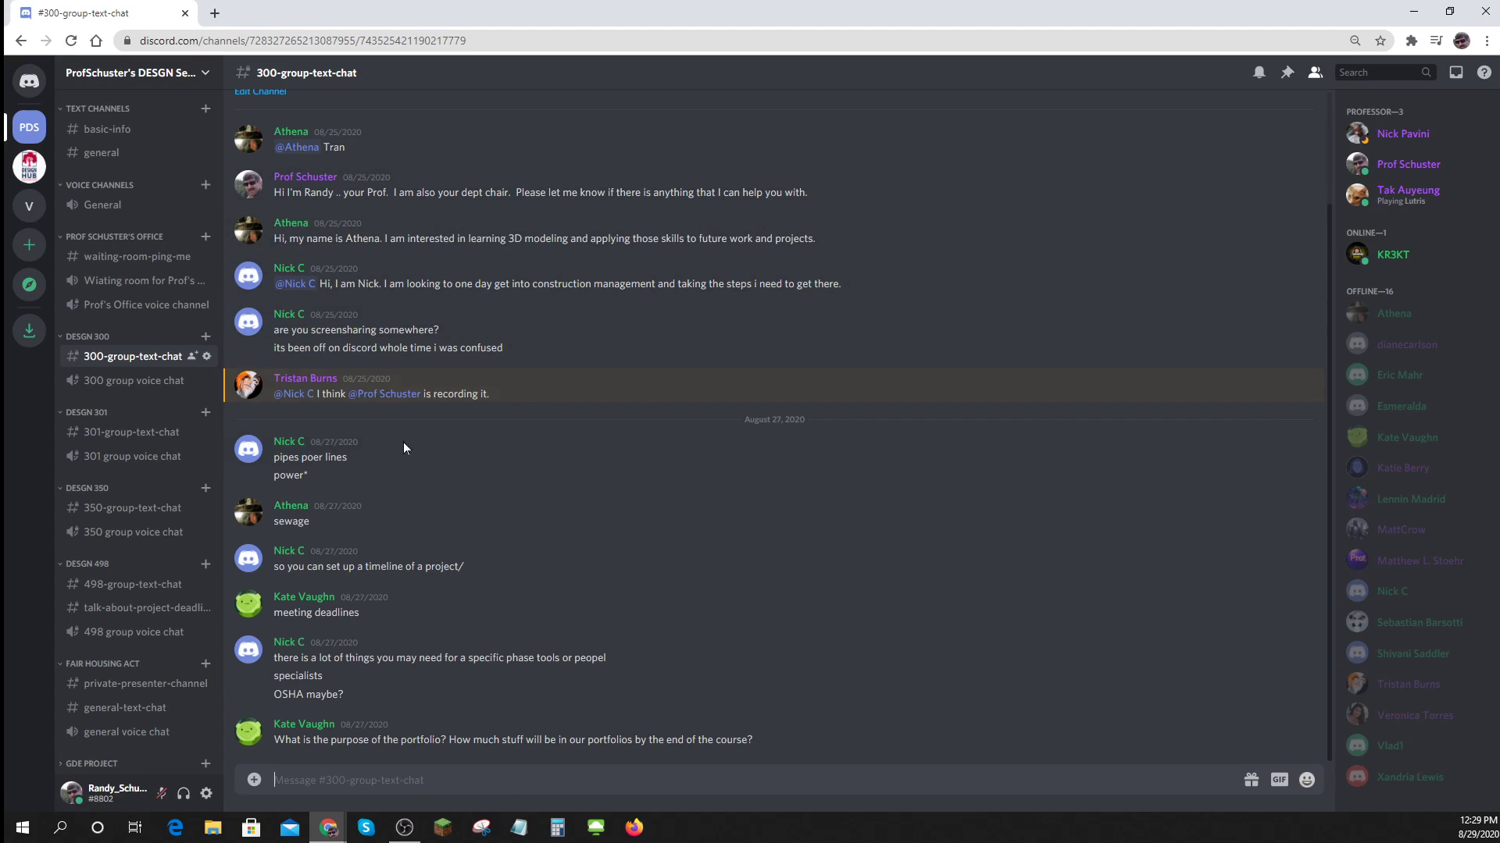
{"action": "scroll", "coordinate": [415, 625], "scroll_direction": "up", "scroll_amount": 2}
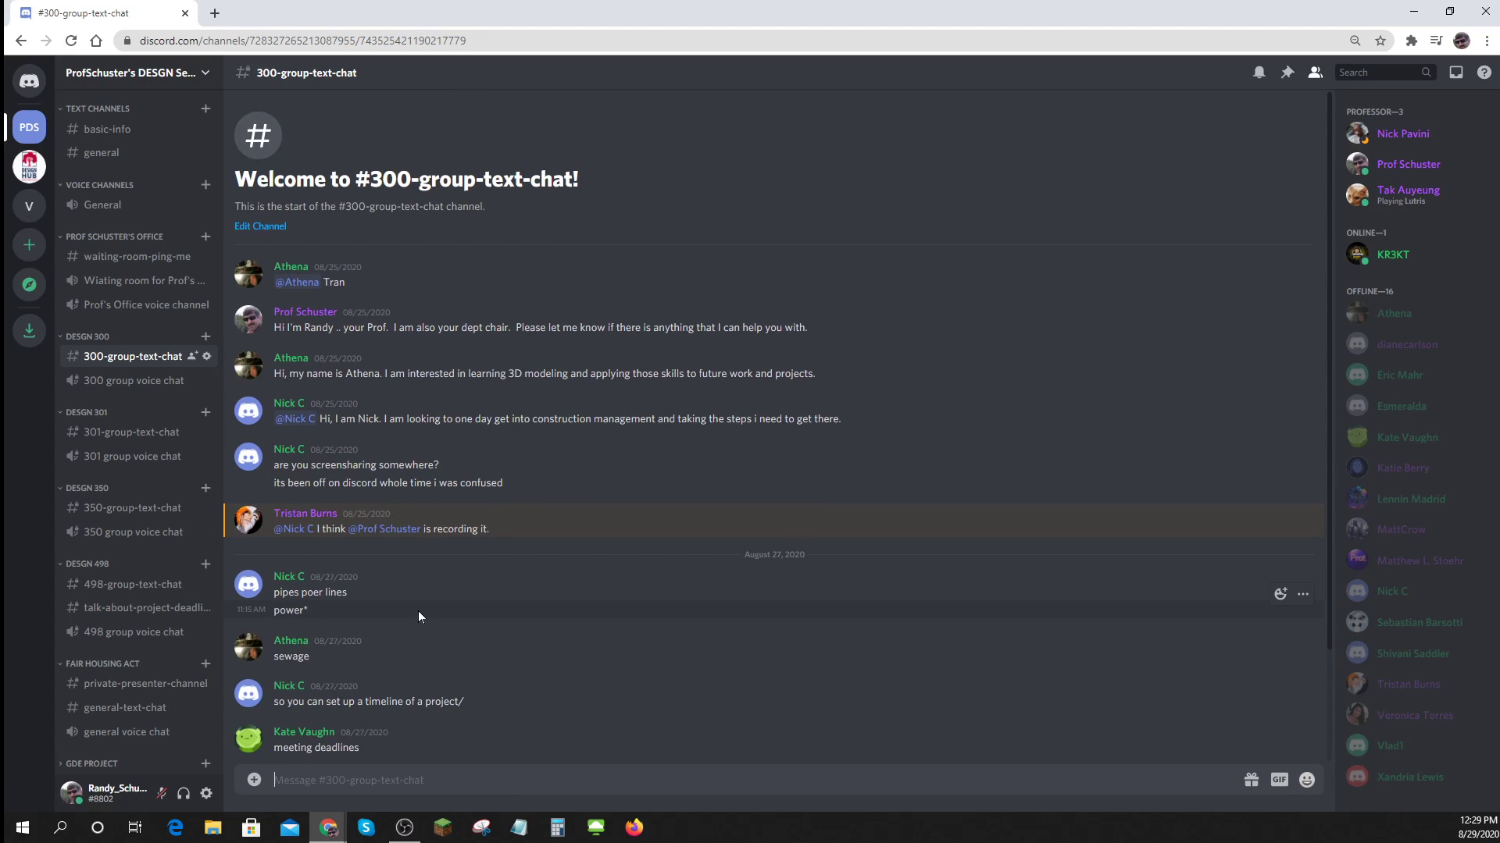
{"action": "scroll", "coordinate": [419, 611], "scroll_direction": "down", "scroll_amount": 2}
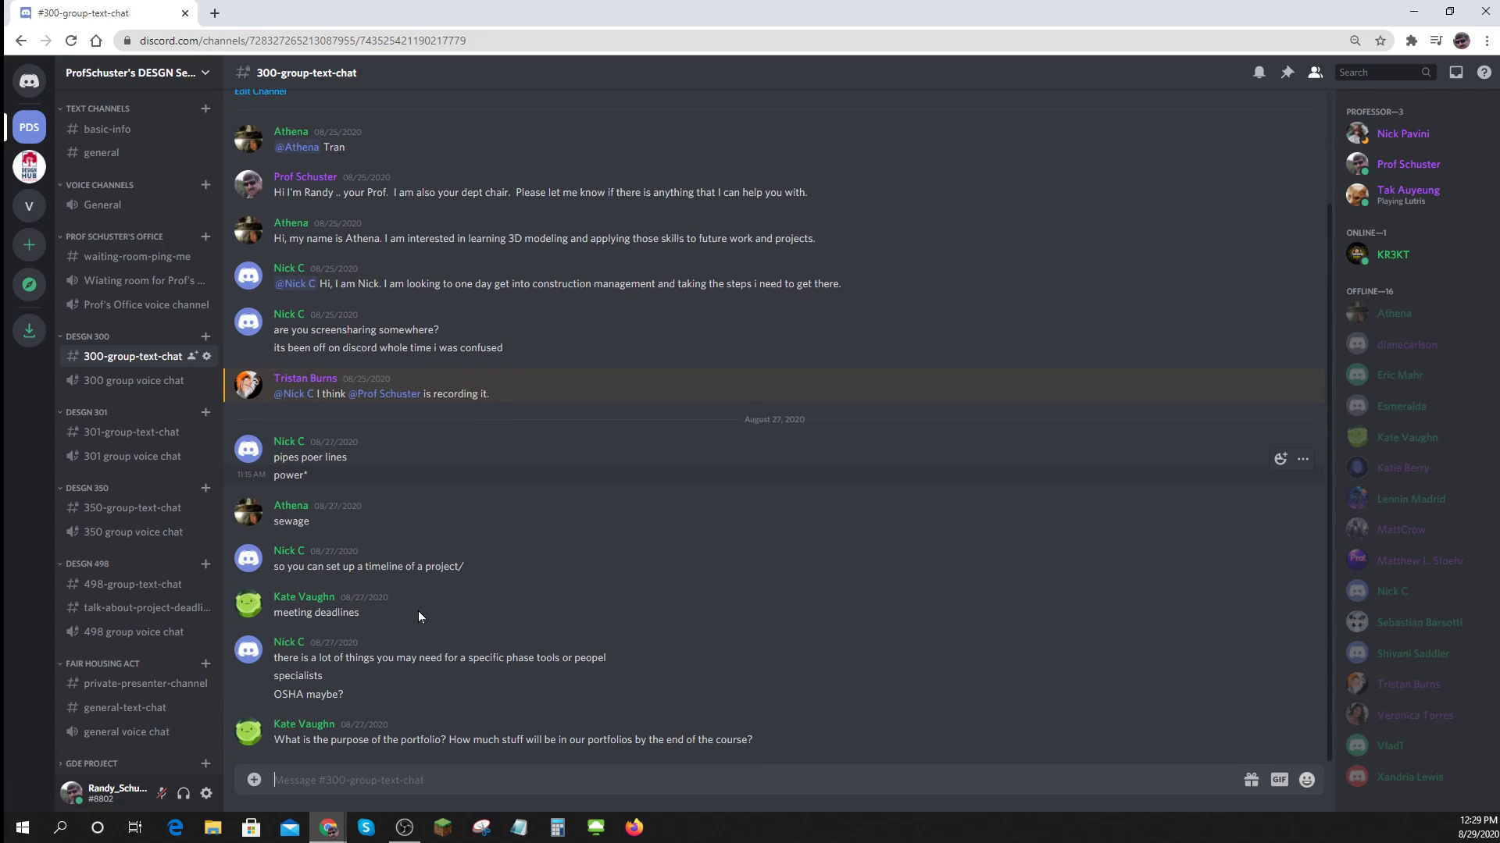
{"action": "left_click", "coordinate": [134, 391]}
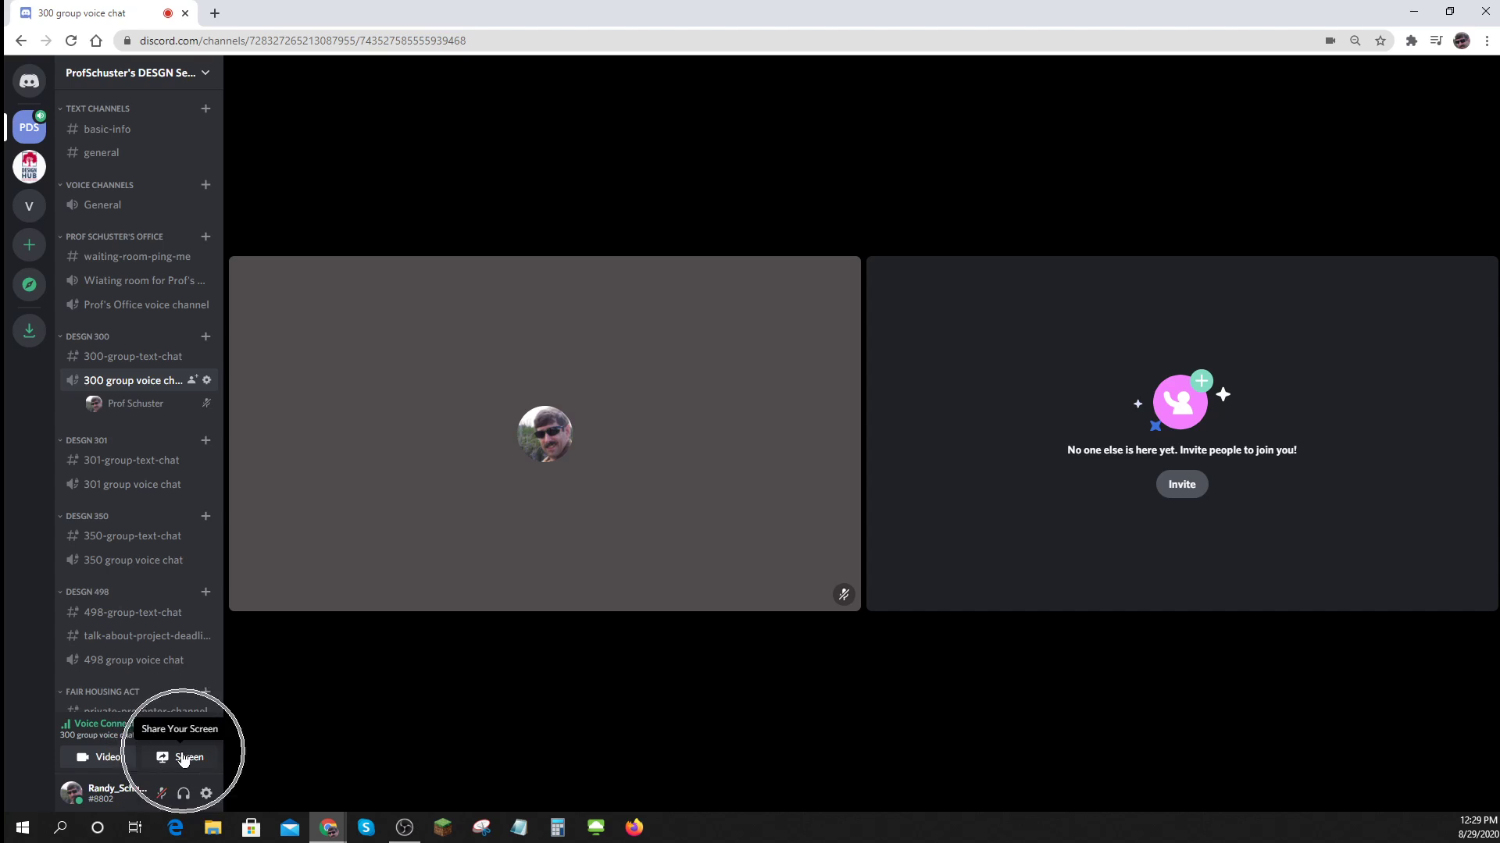
{"action": "left_click", "coordinate": [142, 403]}
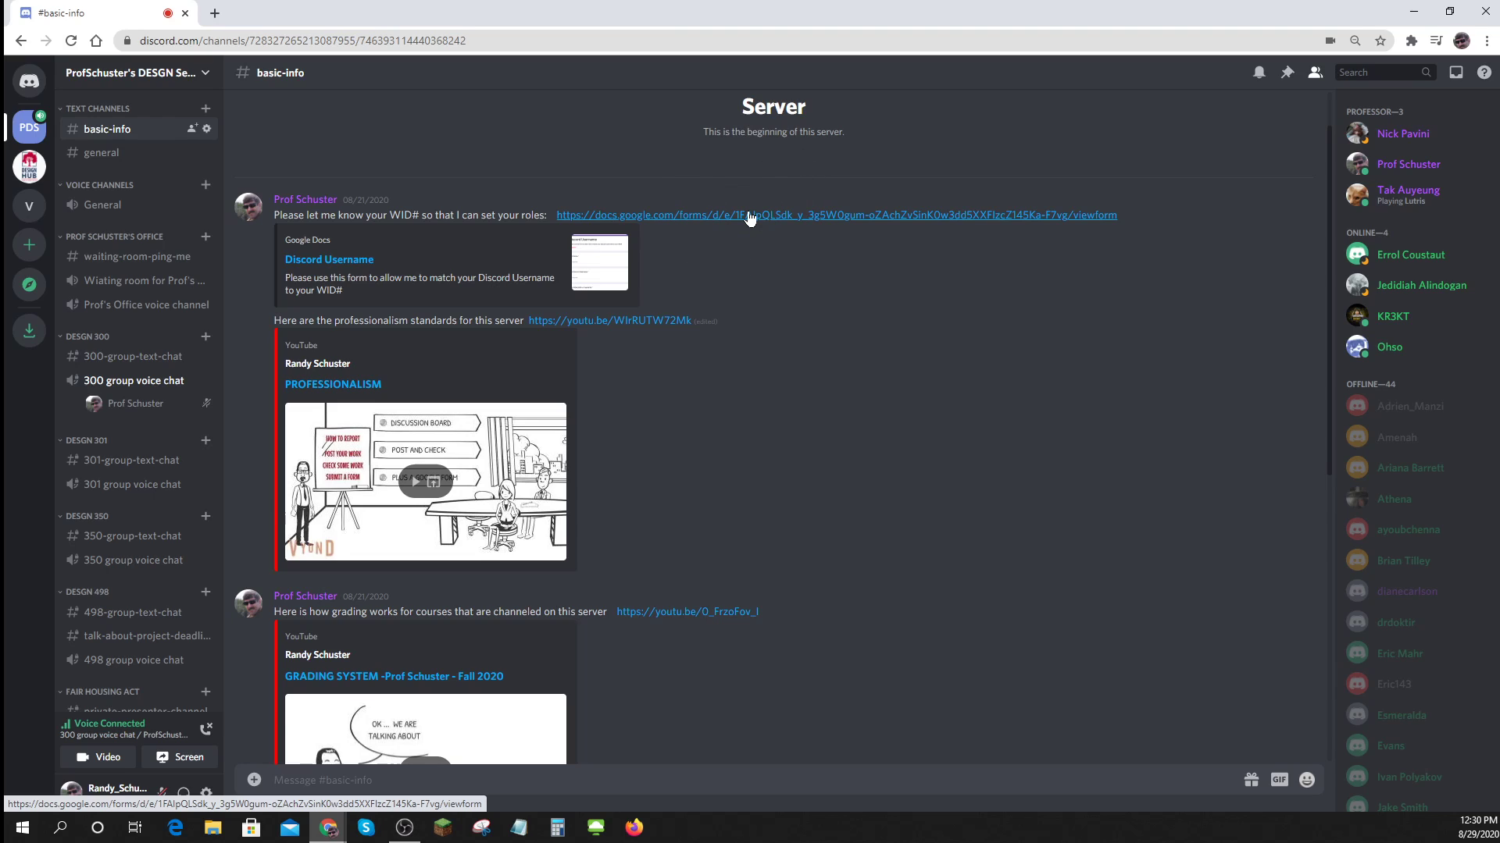
Look through the roles that can be added to the professor's own profile from the basic-info channel
{"action": "left_click", "coordinate": [1406, 166]}
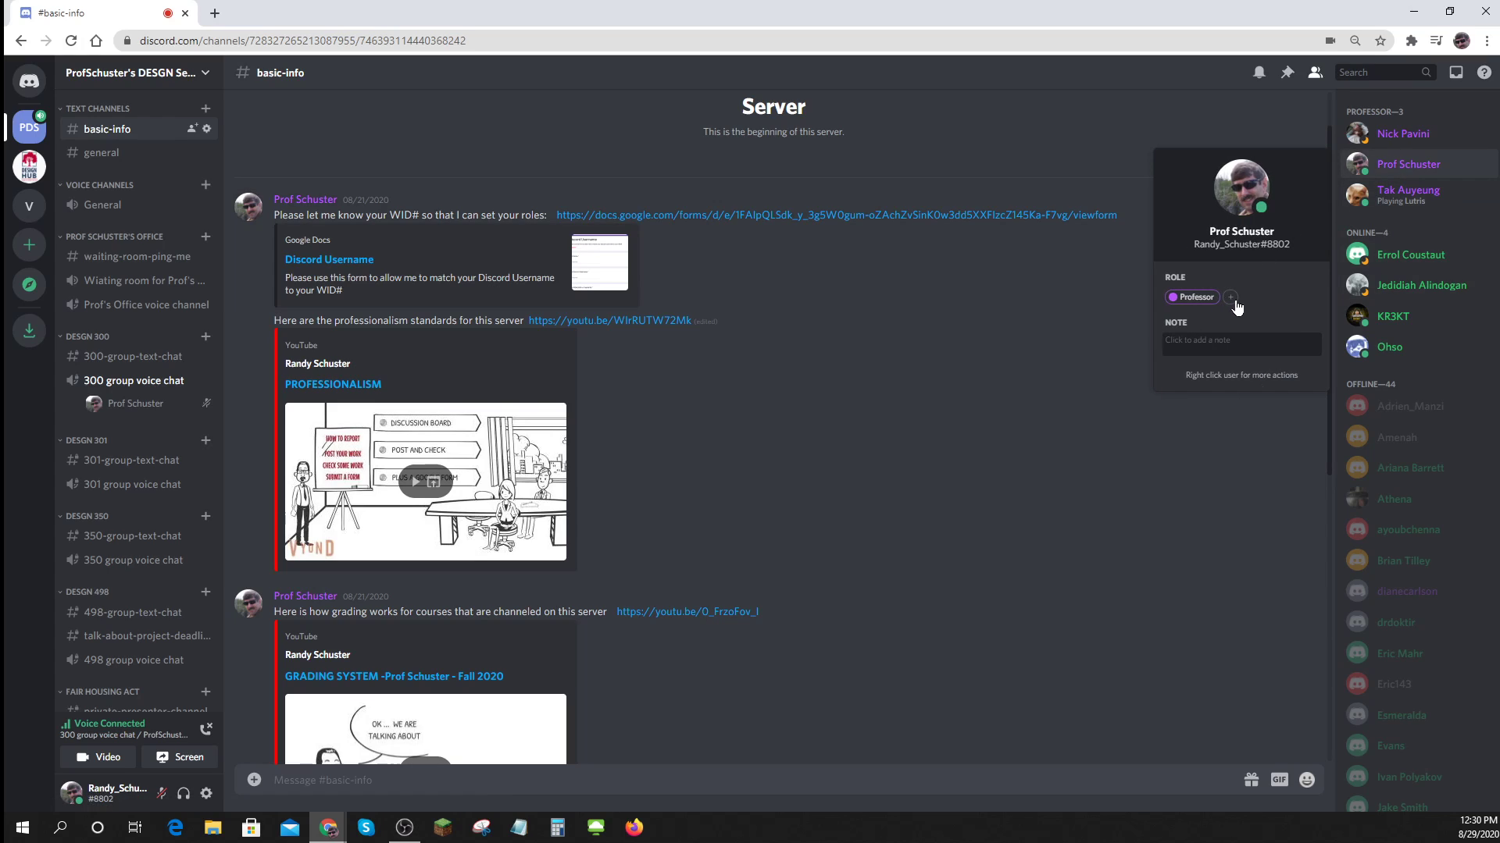
{"action": "left_click", "coordinate": [1233, 300]}
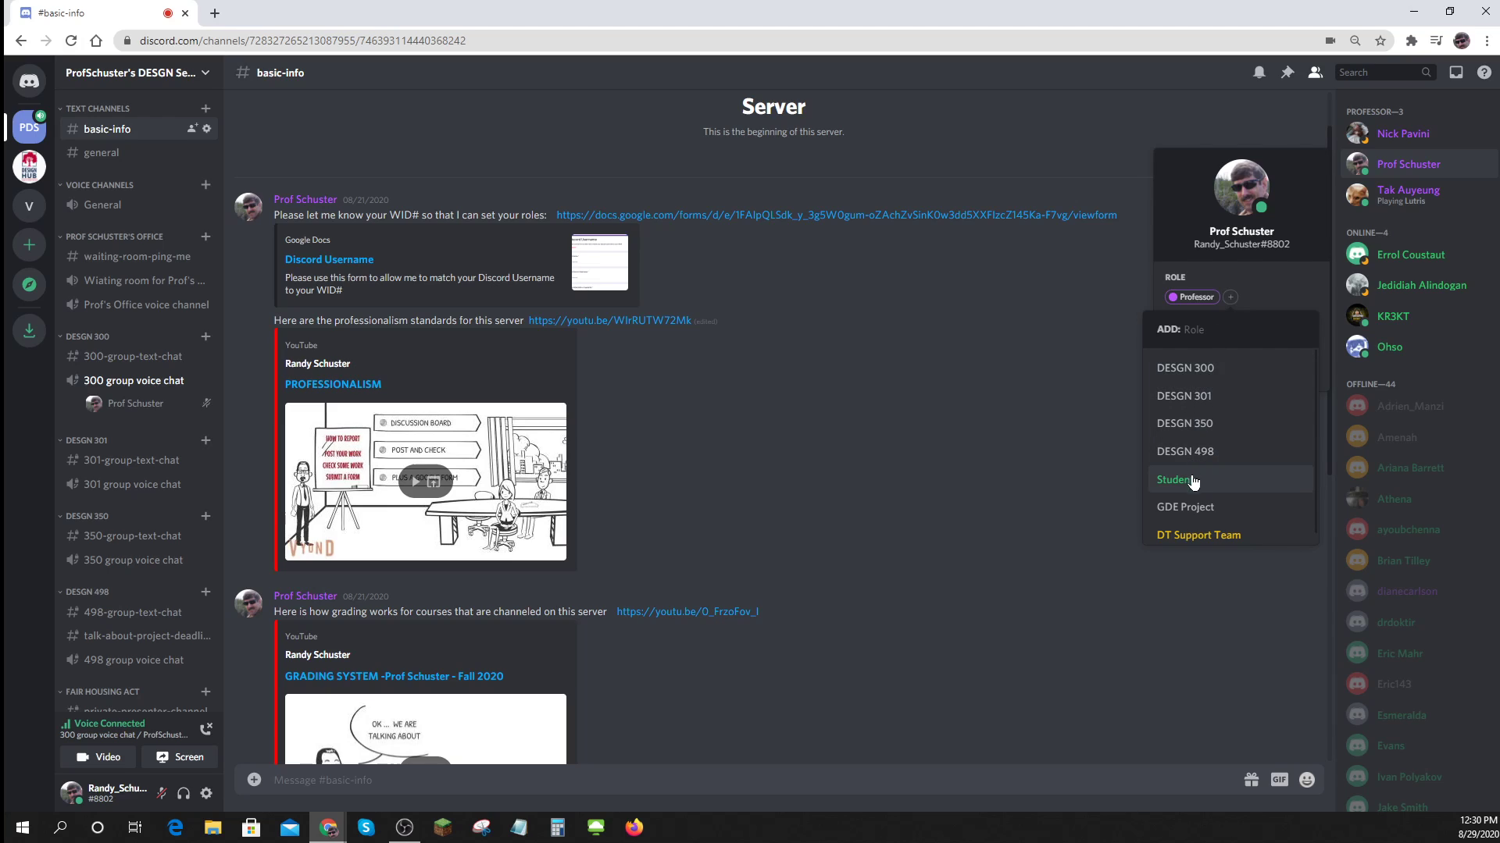
{"action": "left_click", "coordinate": [1058, 414]}
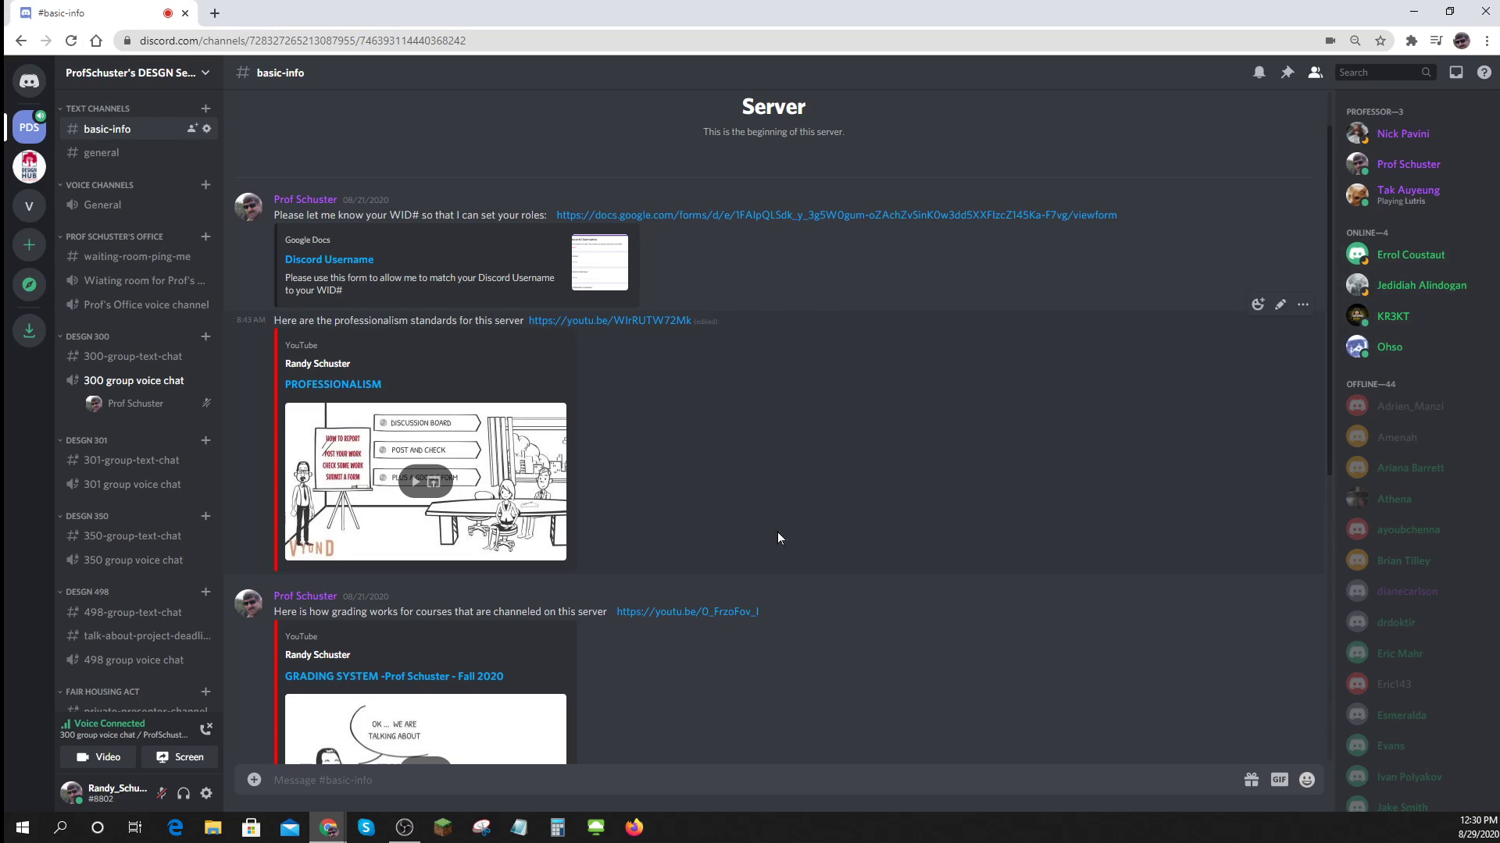
Collapse the DESGN 350, DESGN 301 and DESGN 300 categories in the channel list
{"action": "scroll", "coordinate": [168, 484], "scroll_direction": "down", "scroll_amount": 3}
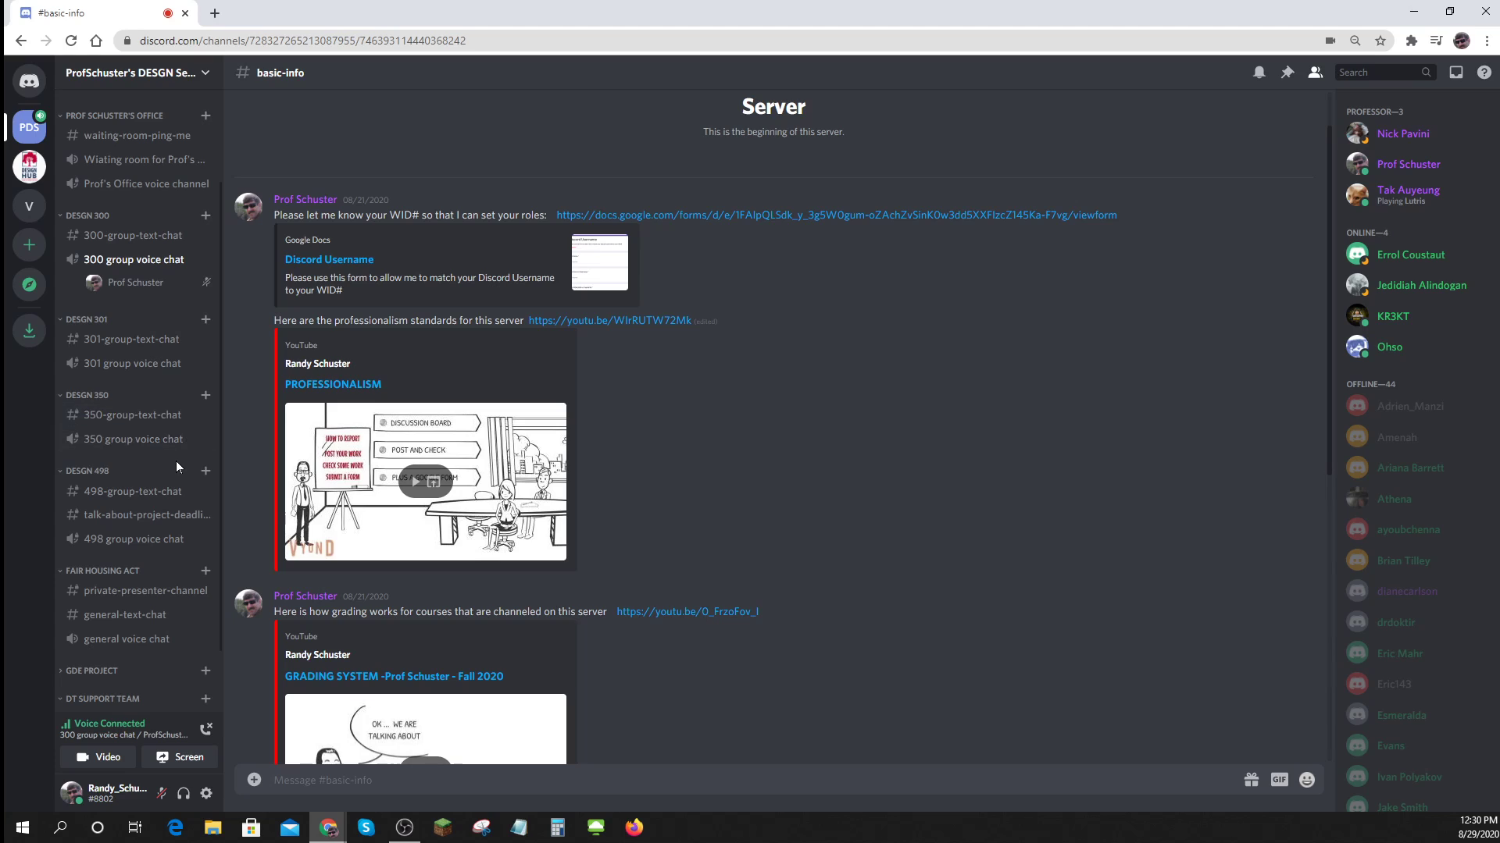
{"action": "left_click", "coordinate": [67, 396]}
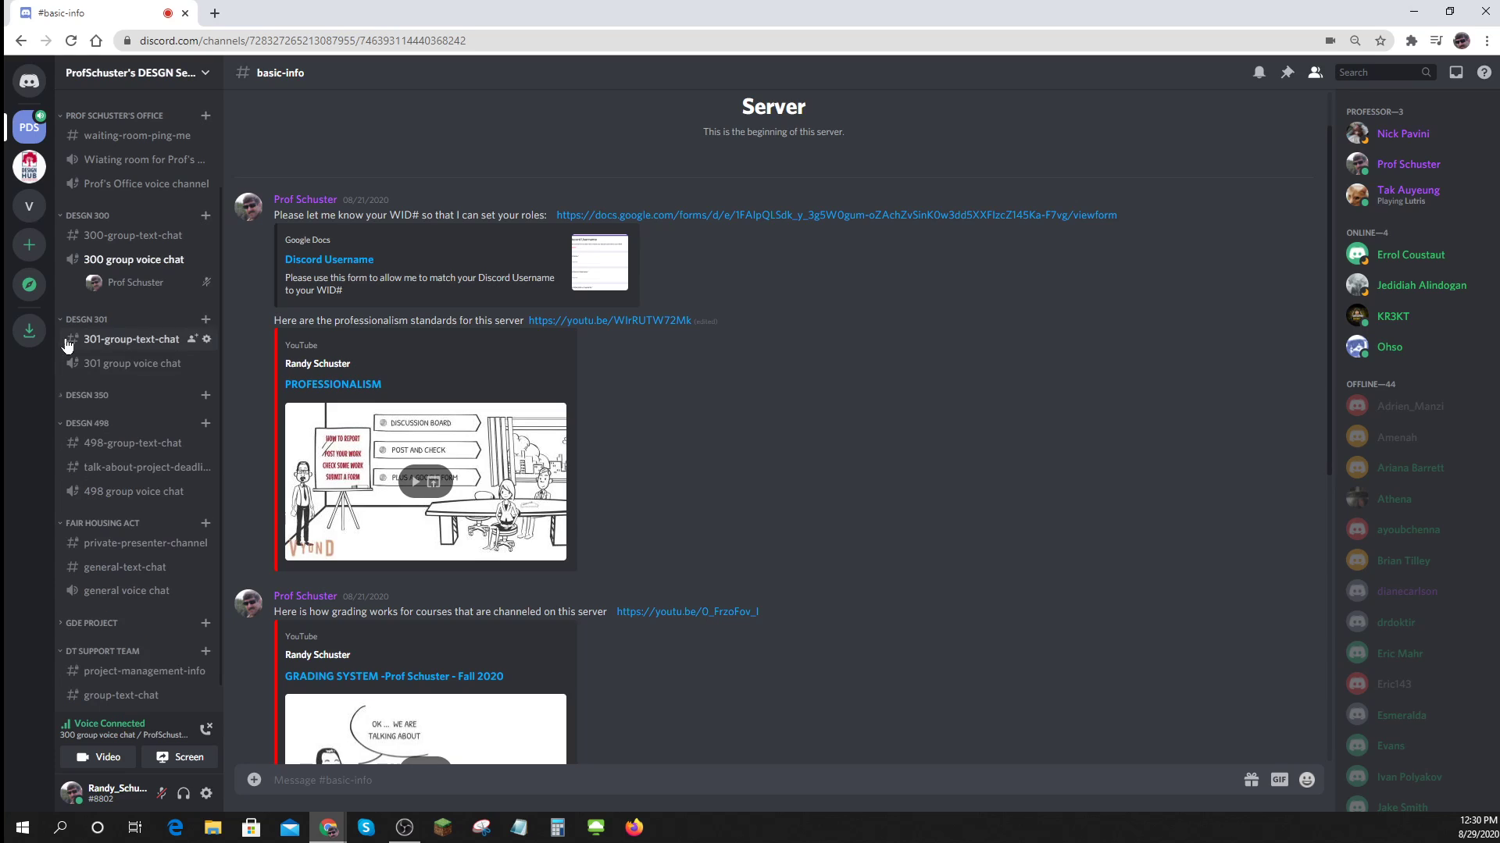
{"action": "left_click", "coordinate": [67, 320]}
{"action": "left_click", "coordinate": [85, 267]}
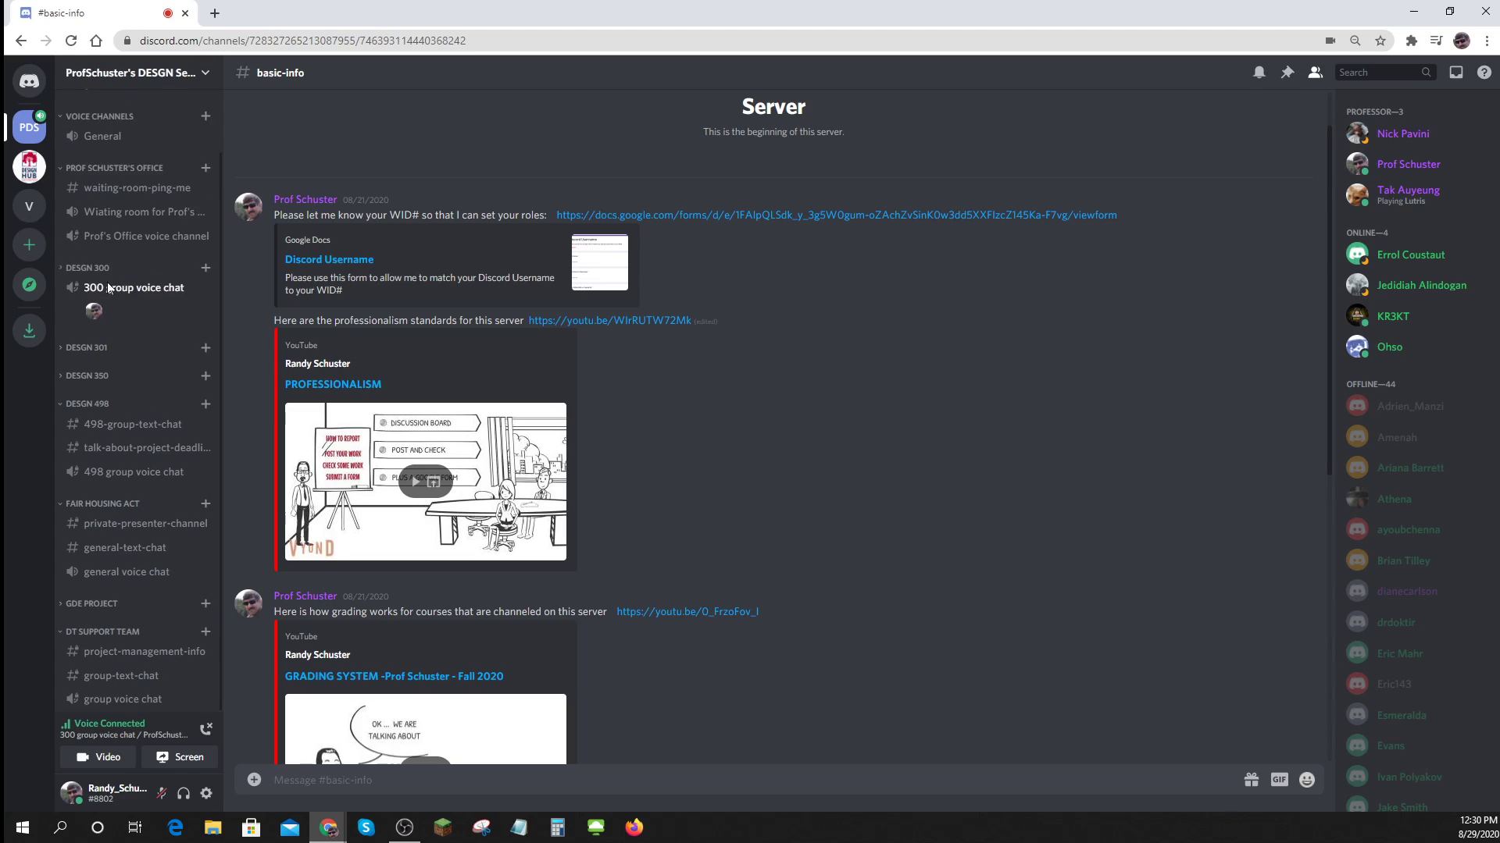
Return to the basic-info text channel and connect to the General voice channel
{"action": "scroll", "coordinate": [114, 421], "scroll_direction": "up", "scroll_amount": 2}
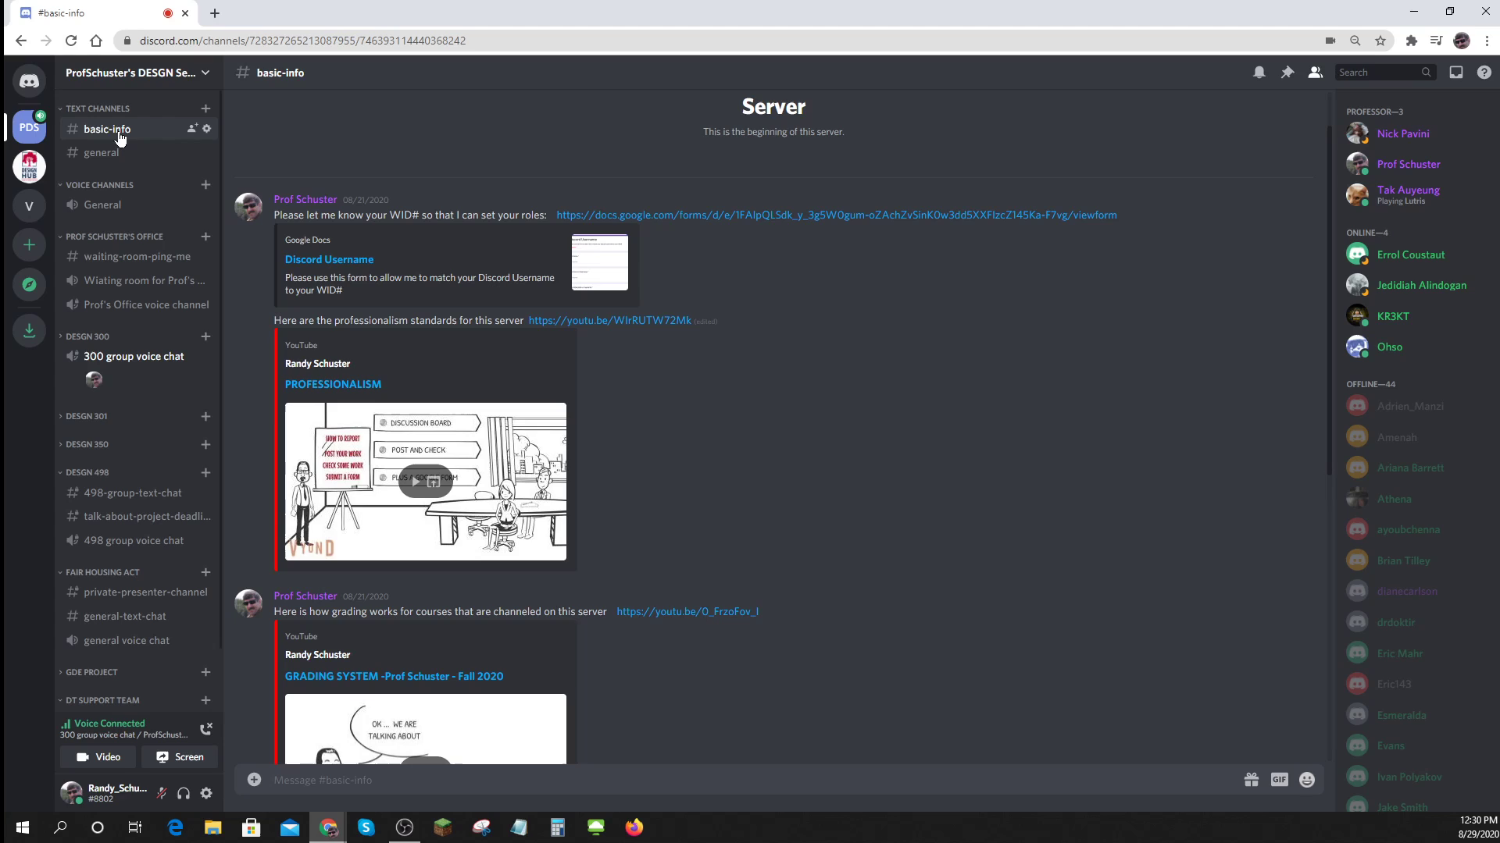
{"action": "left_click", "coordinate": [121, 134]}
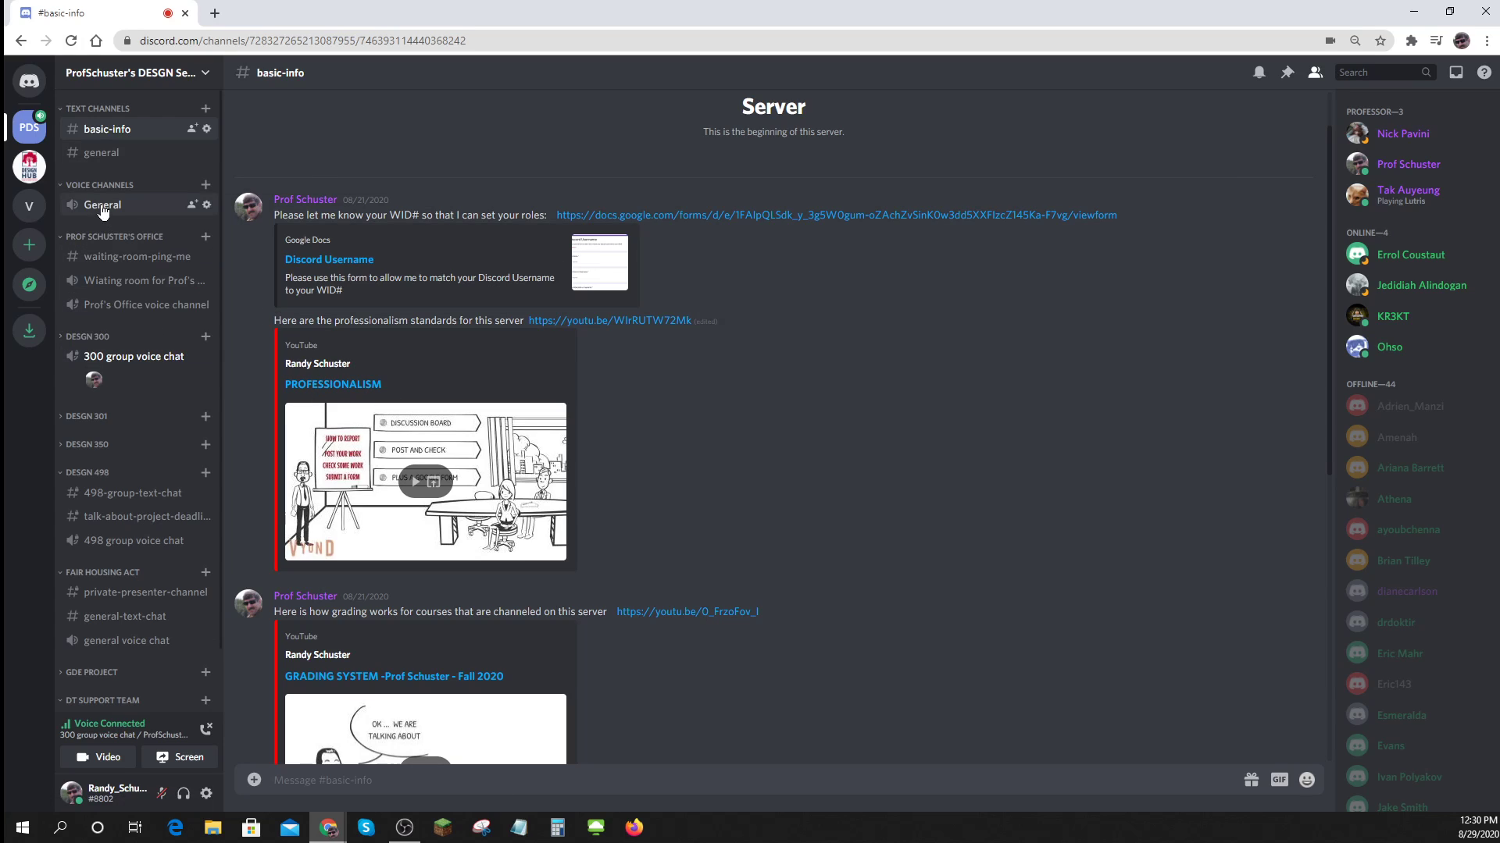
{"action": "left_click", "coordinate": [102, 207]}
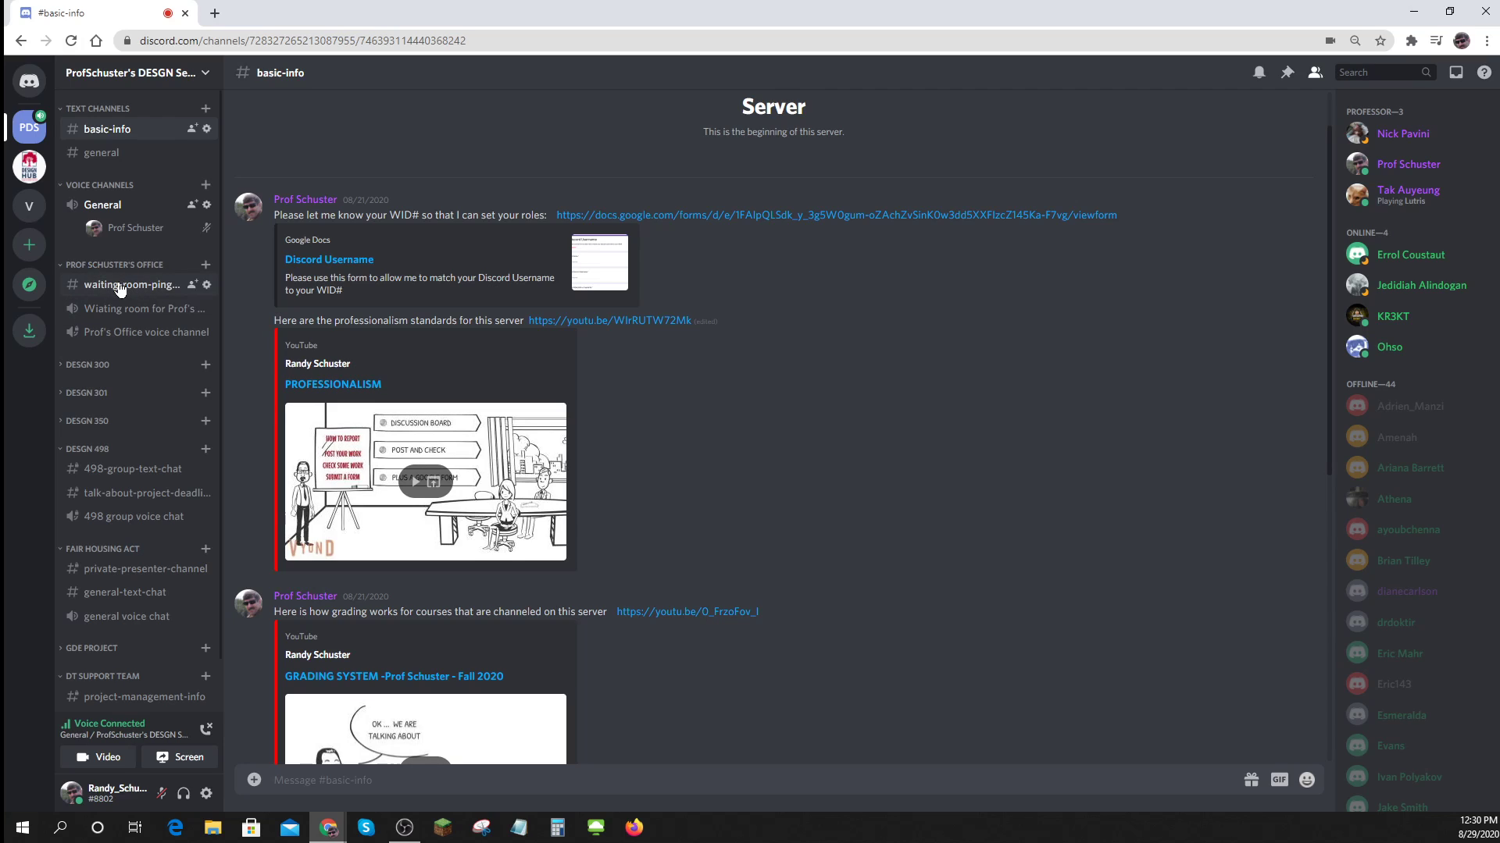
Open the waiting-room-ping-me text channel and join the "Wiating room for Prof's Office" voice channel in full view
{"action": "left_click", "coordinate": [121, 288]}
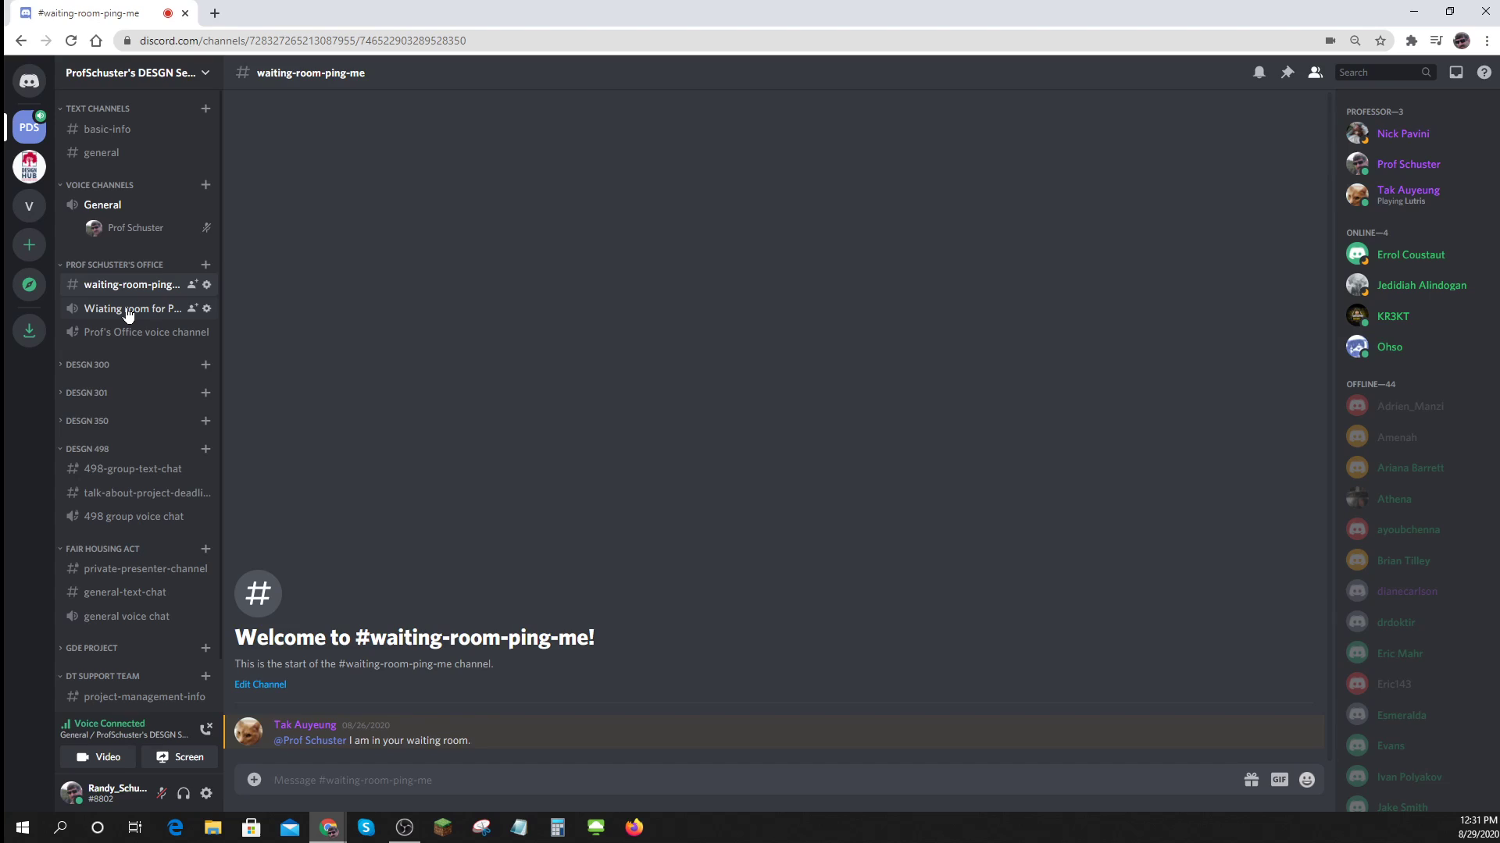
{"action": "double_click", "coordinate": [121, 308]}
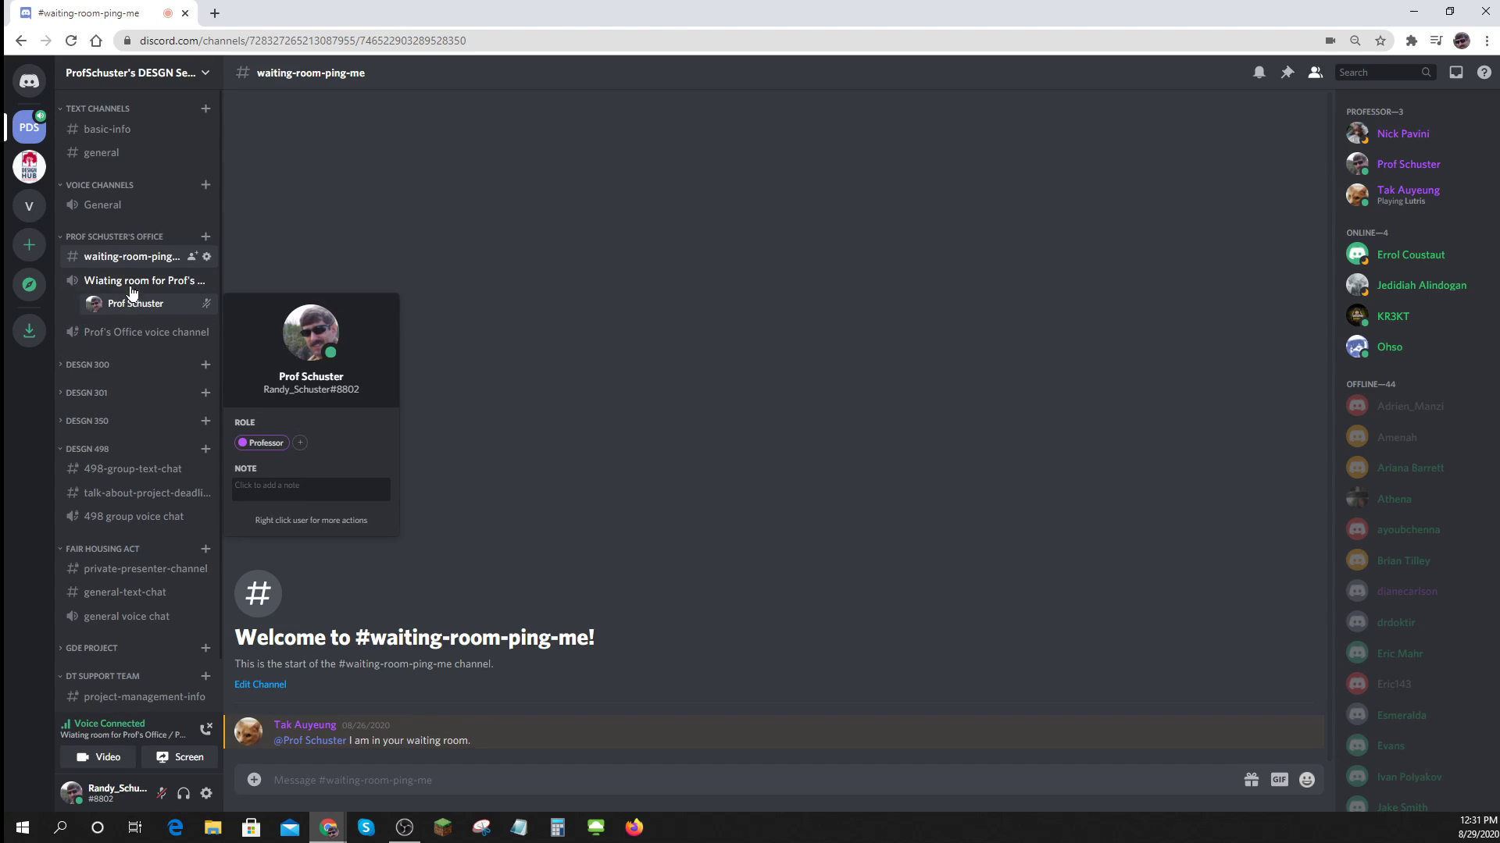
{"action": "left_click", "coordinate": [129, 282]}
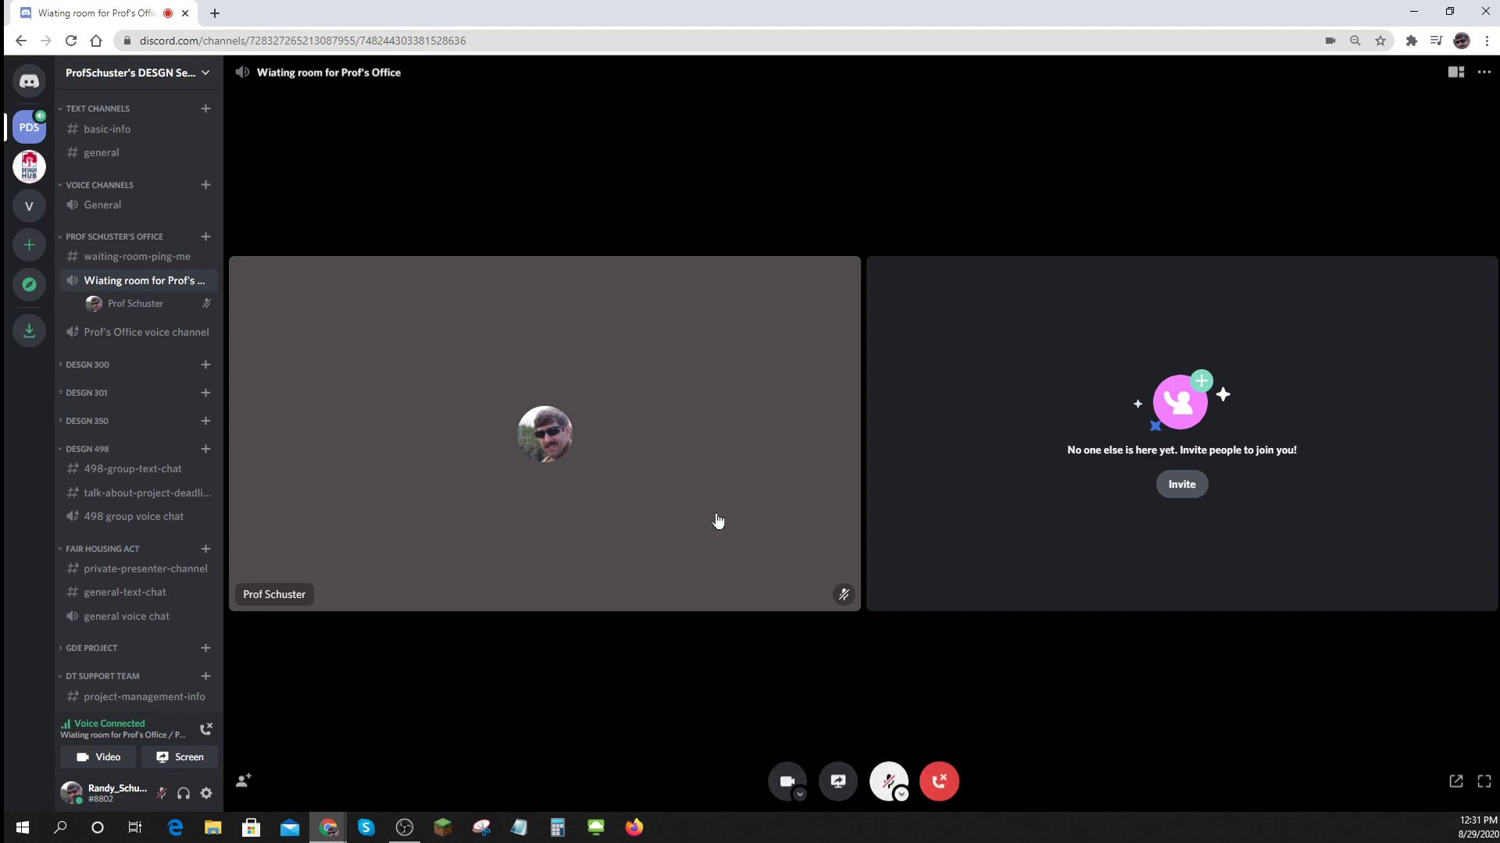
Switch the voice connection to the Prof's Office voice channel and view the professor's own profile card there
{"action": "left_click", "coordinate": [133, 334]}
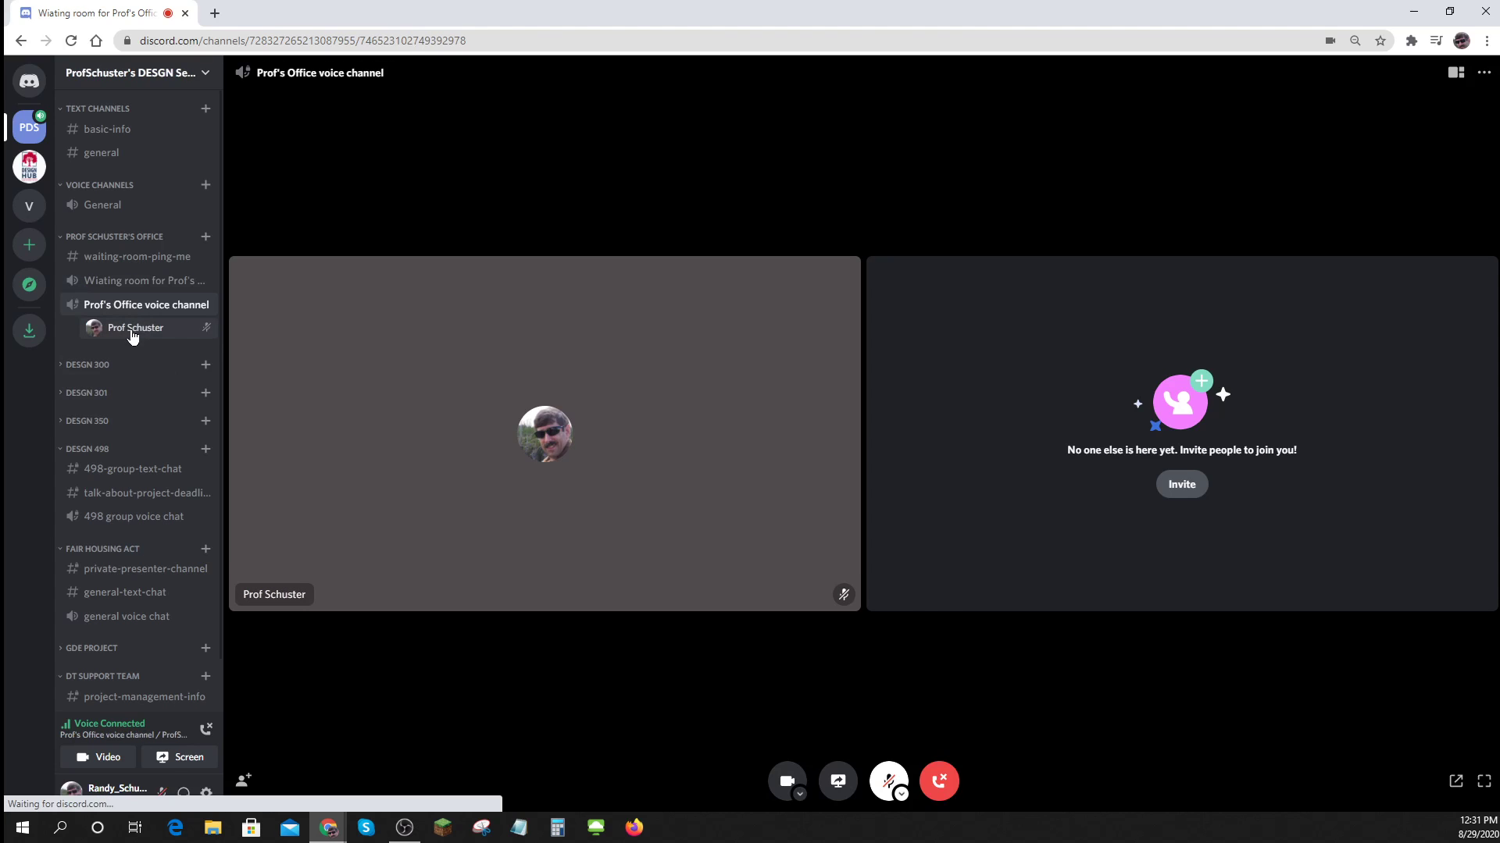
{"action": "left_click", "coordinate": [134, 329]}
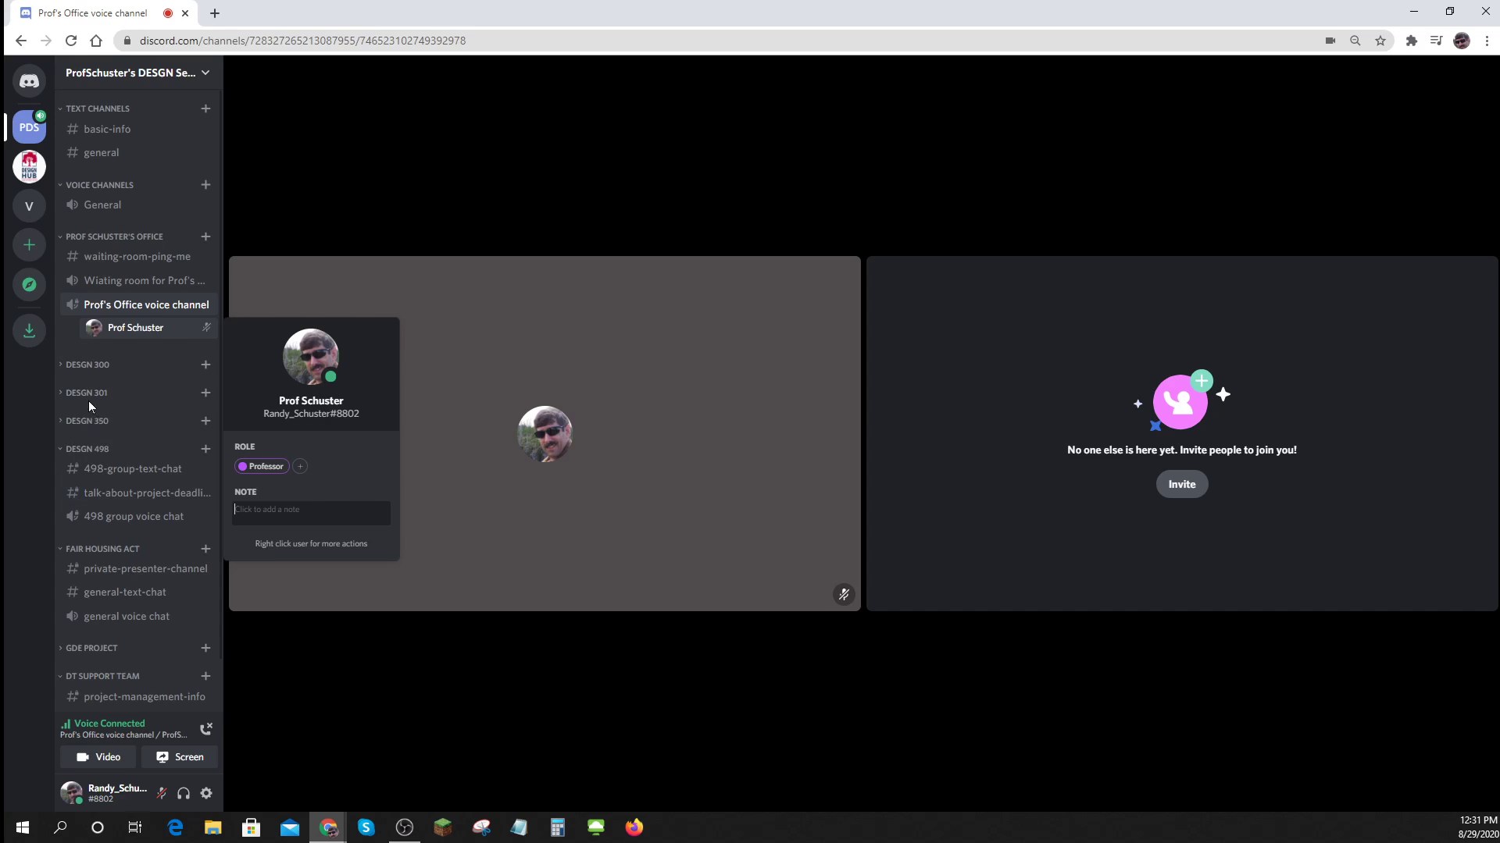
Expand the DESGN 301 category, open 301-group-text-chat, and join the 301 group voice chat
{"action": "left_click", "coordinate": [63, 394]}
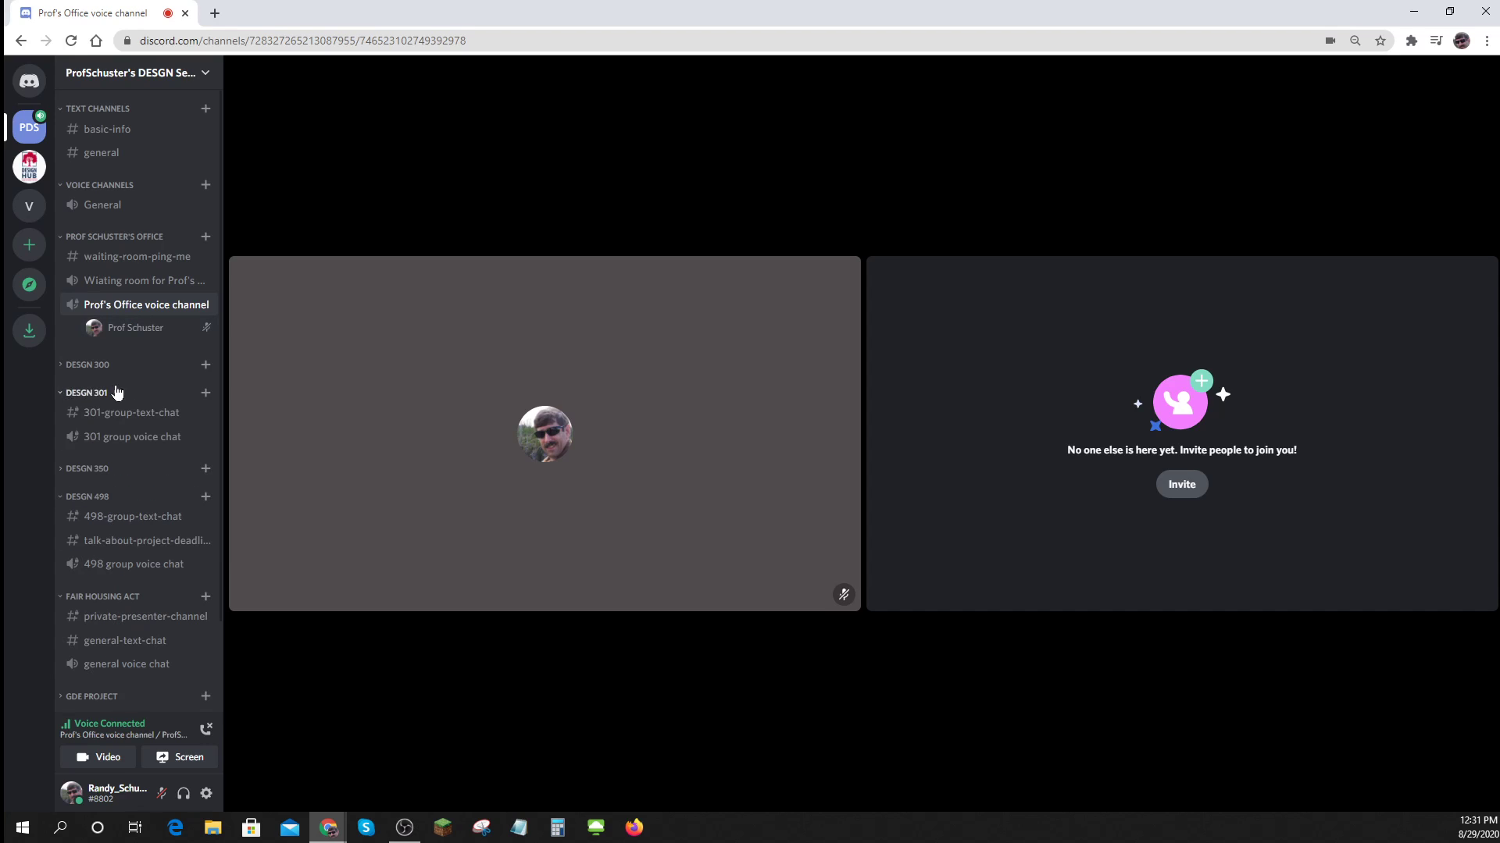
{"action": "left_click", "coordinate": [141, 415]}
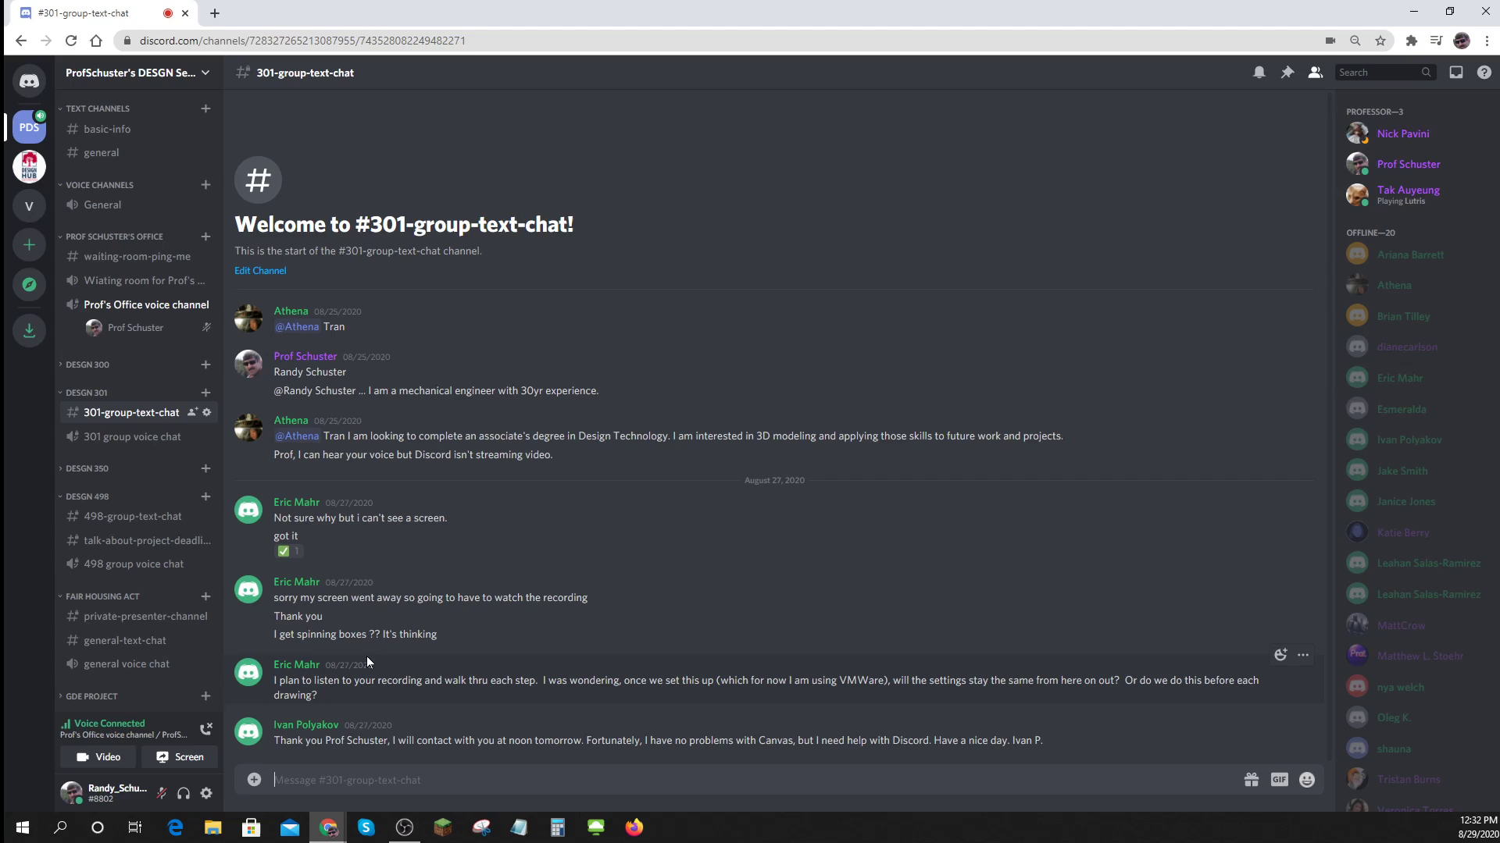
{"action": "left_click", "coordinate": [137, 442]}
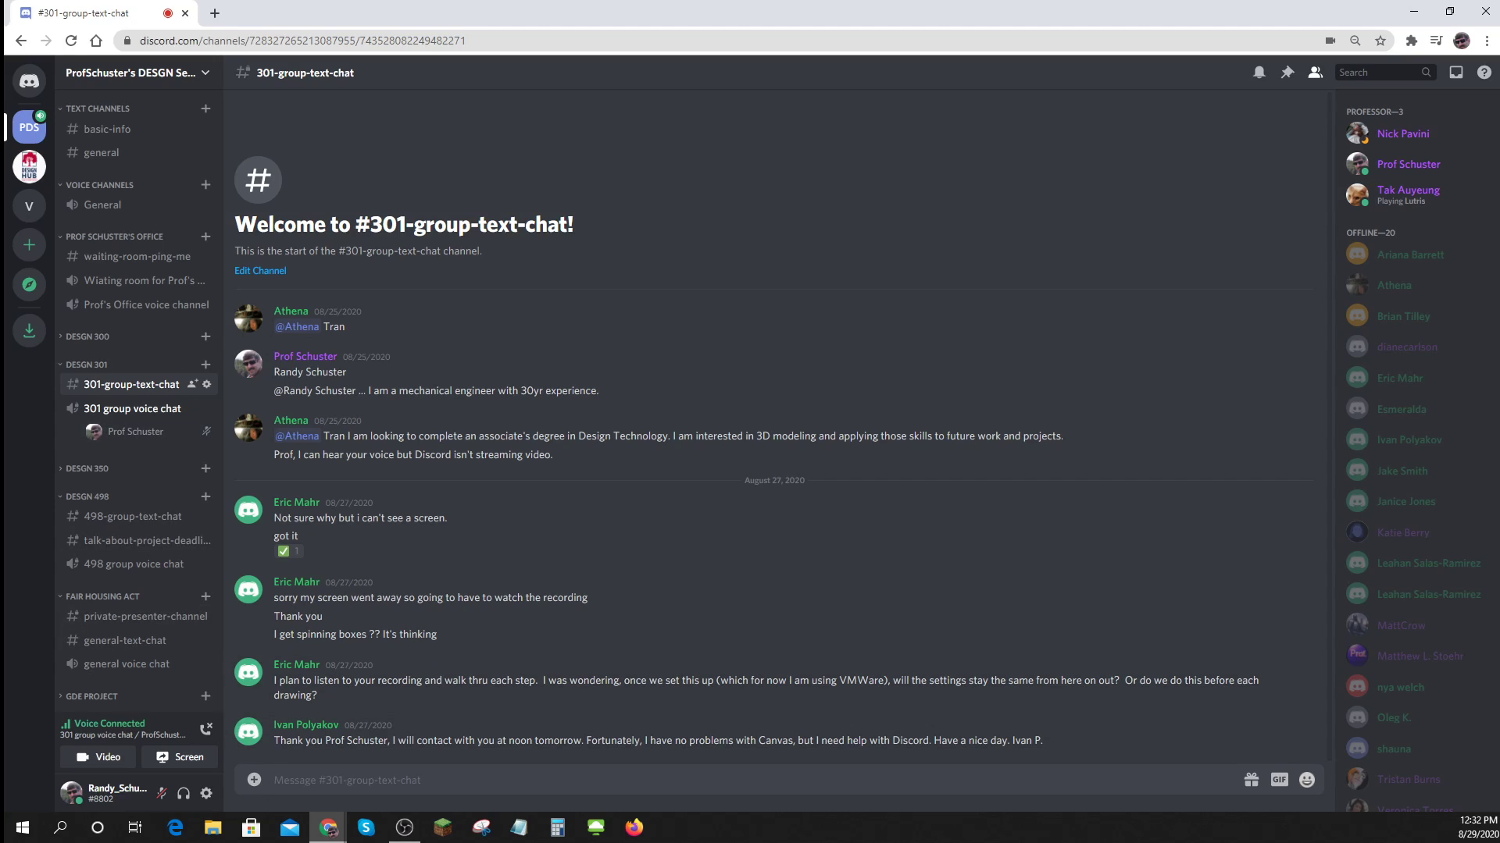
Insert a mention of the professor in the 301-group-text-chat message draft and clear the draft without sending it
{"action": "type", "text": "@"}
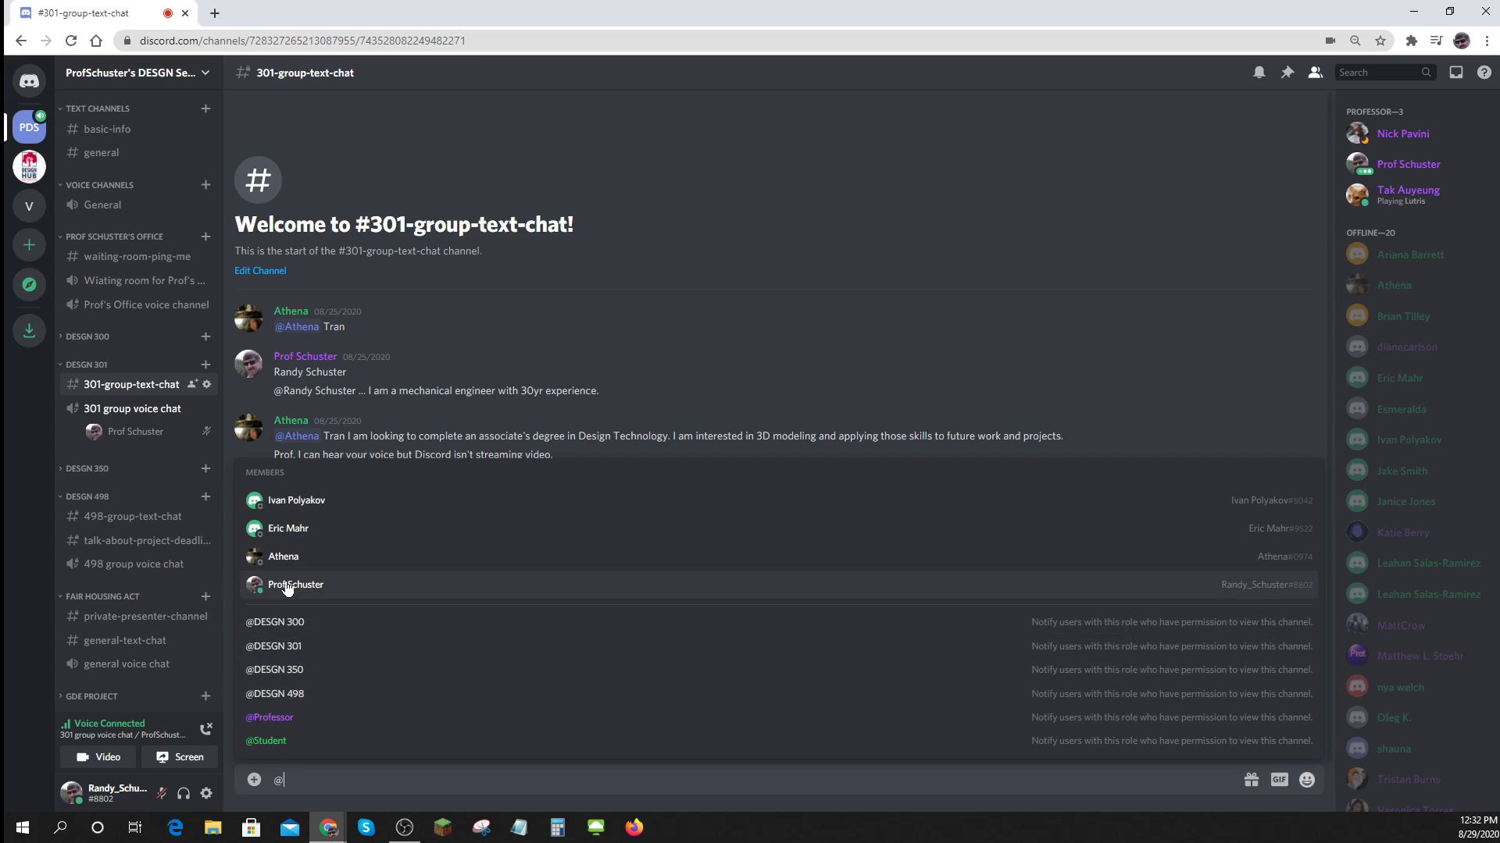
{"action": "key", "text": "Up"}
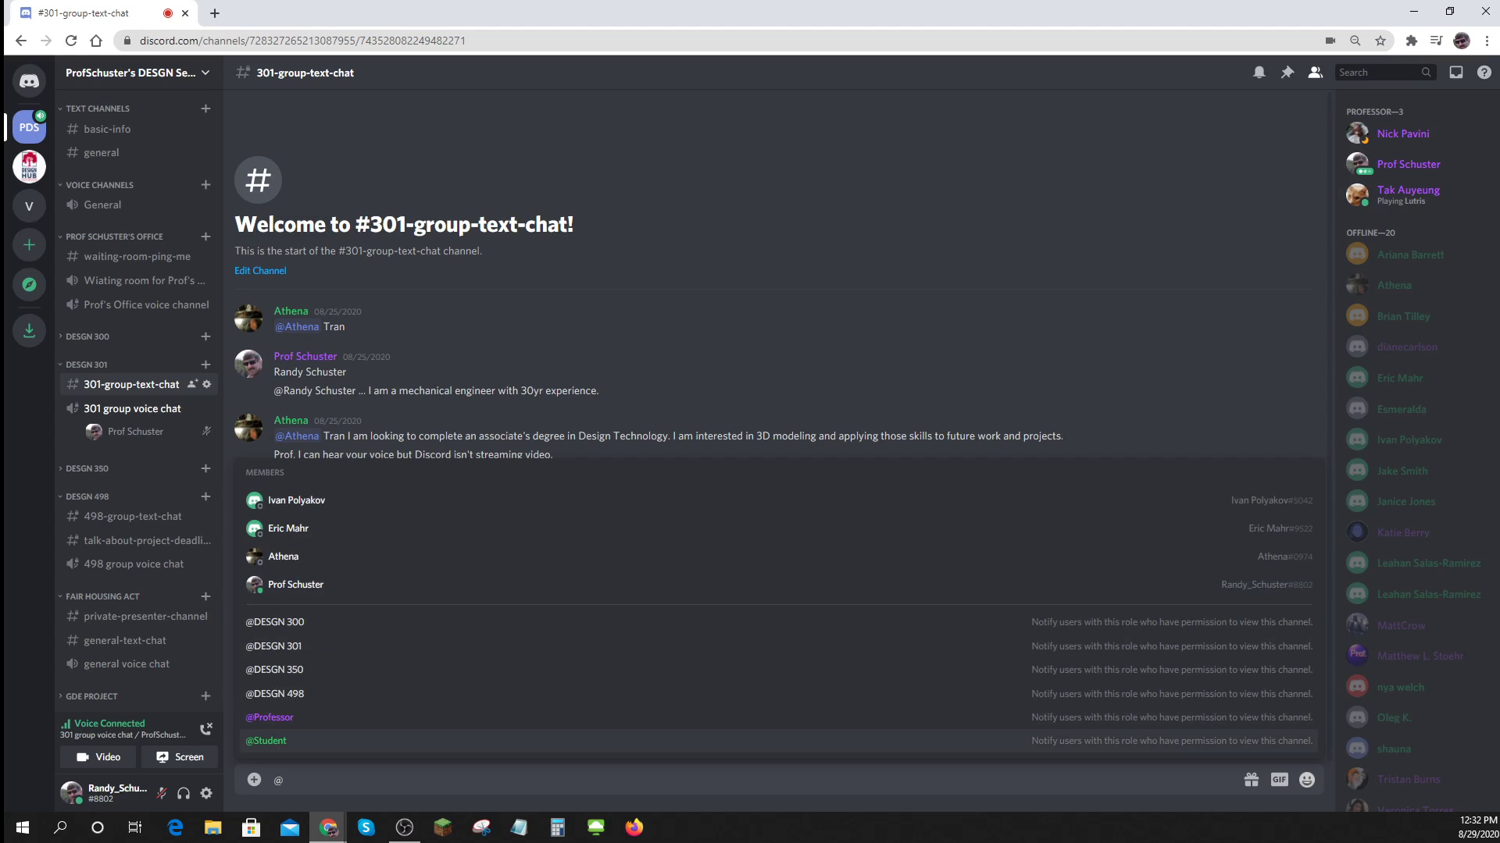
{"action": "type", "text": "Pro"}
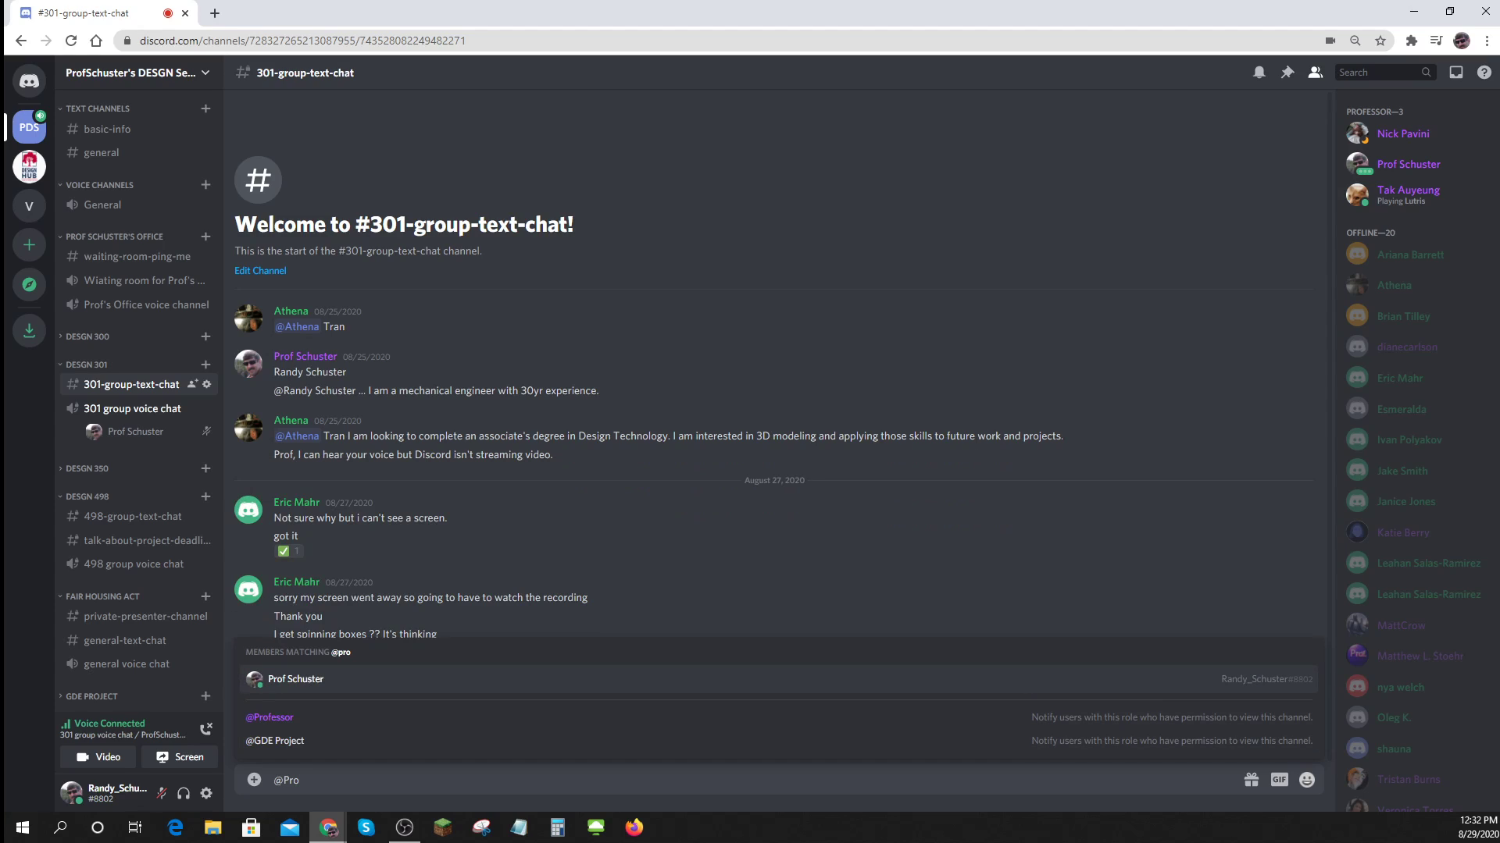
{"action": "left_click", "coordinate": [294, 680]}
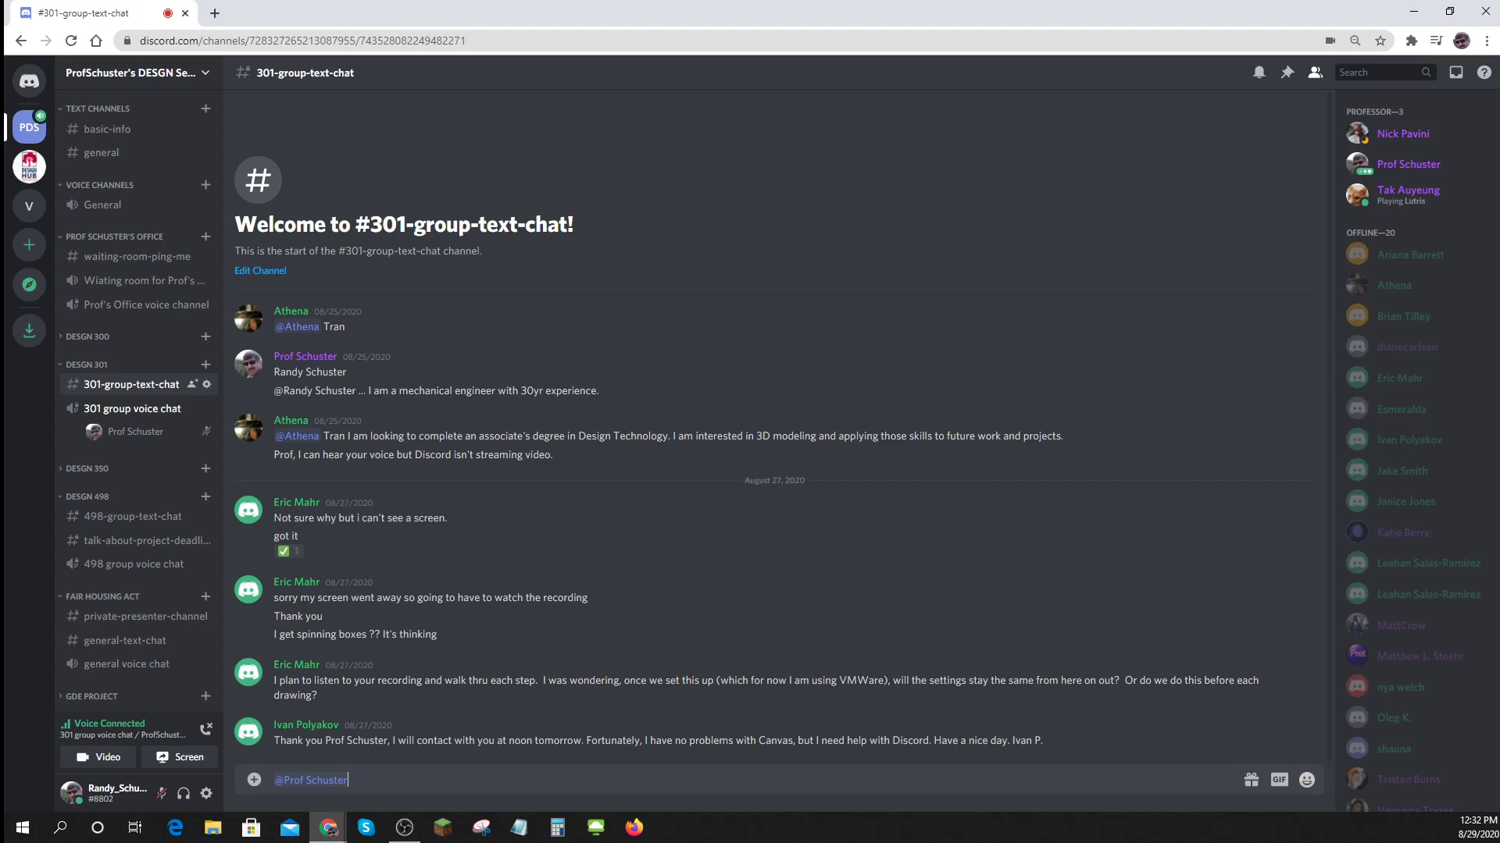
{"action": "key", "text": "BackSpace"}
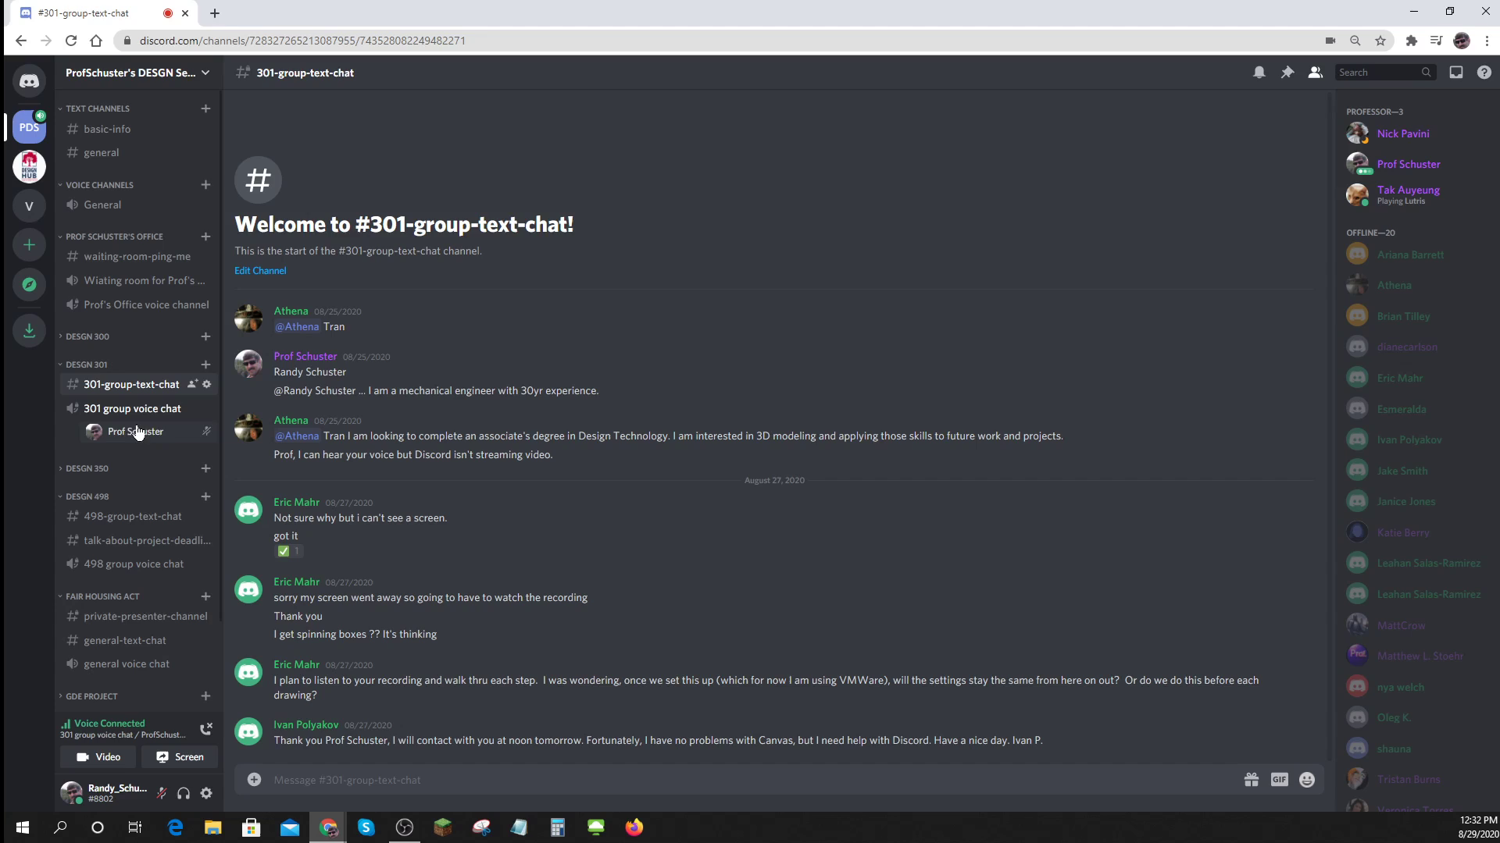
Disconnect from the 301 group voice chat and deafen the account's audio
{"action": "left_click", "coordinate": [96, 731]}
{"action": "left_click", "coordinate": [97, 730]}
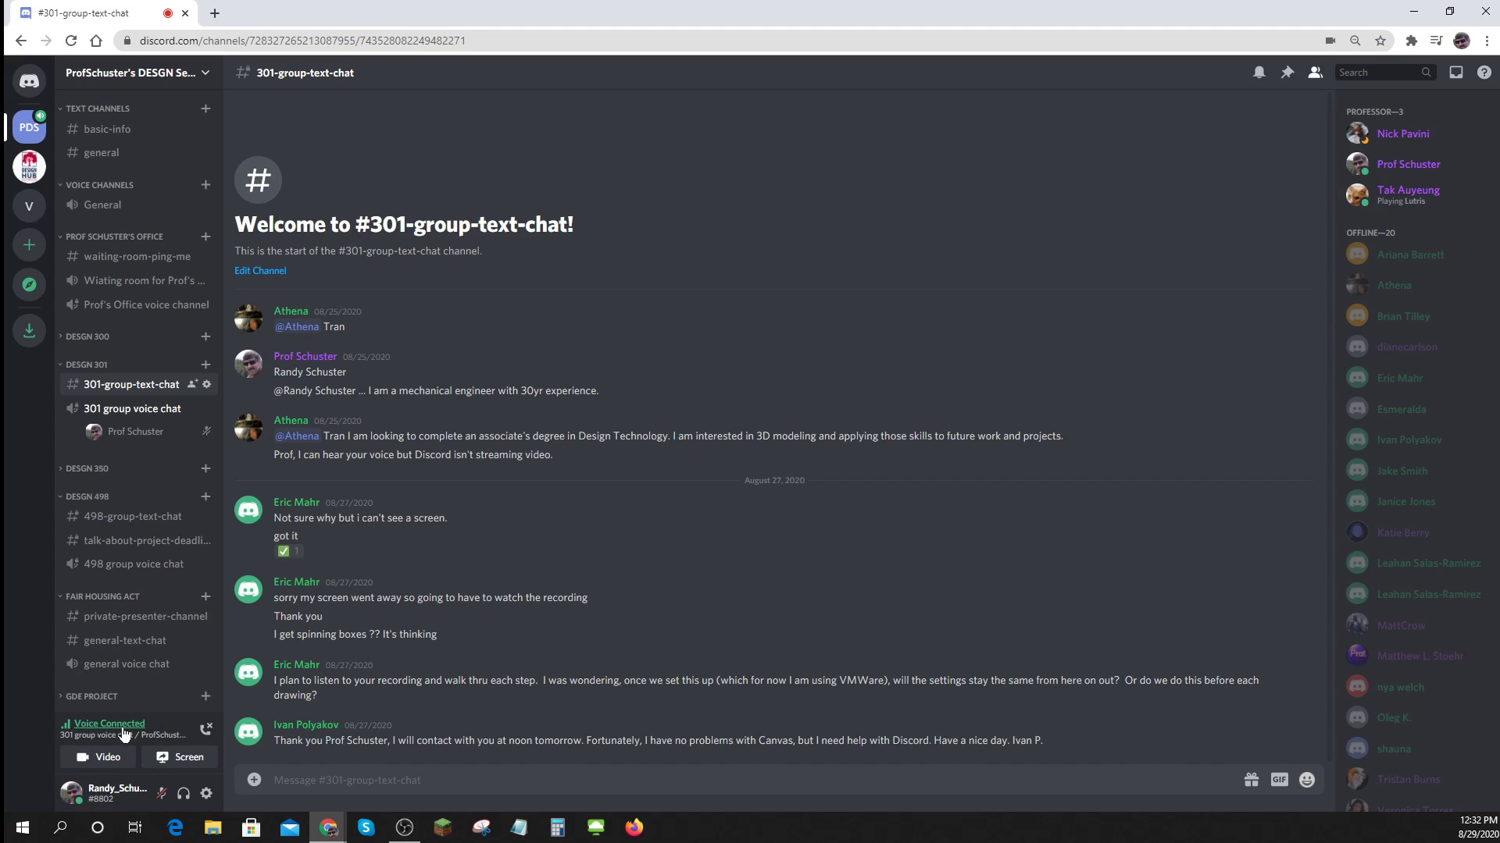
{"action": "left_click", "coordinate": [207, 731]}
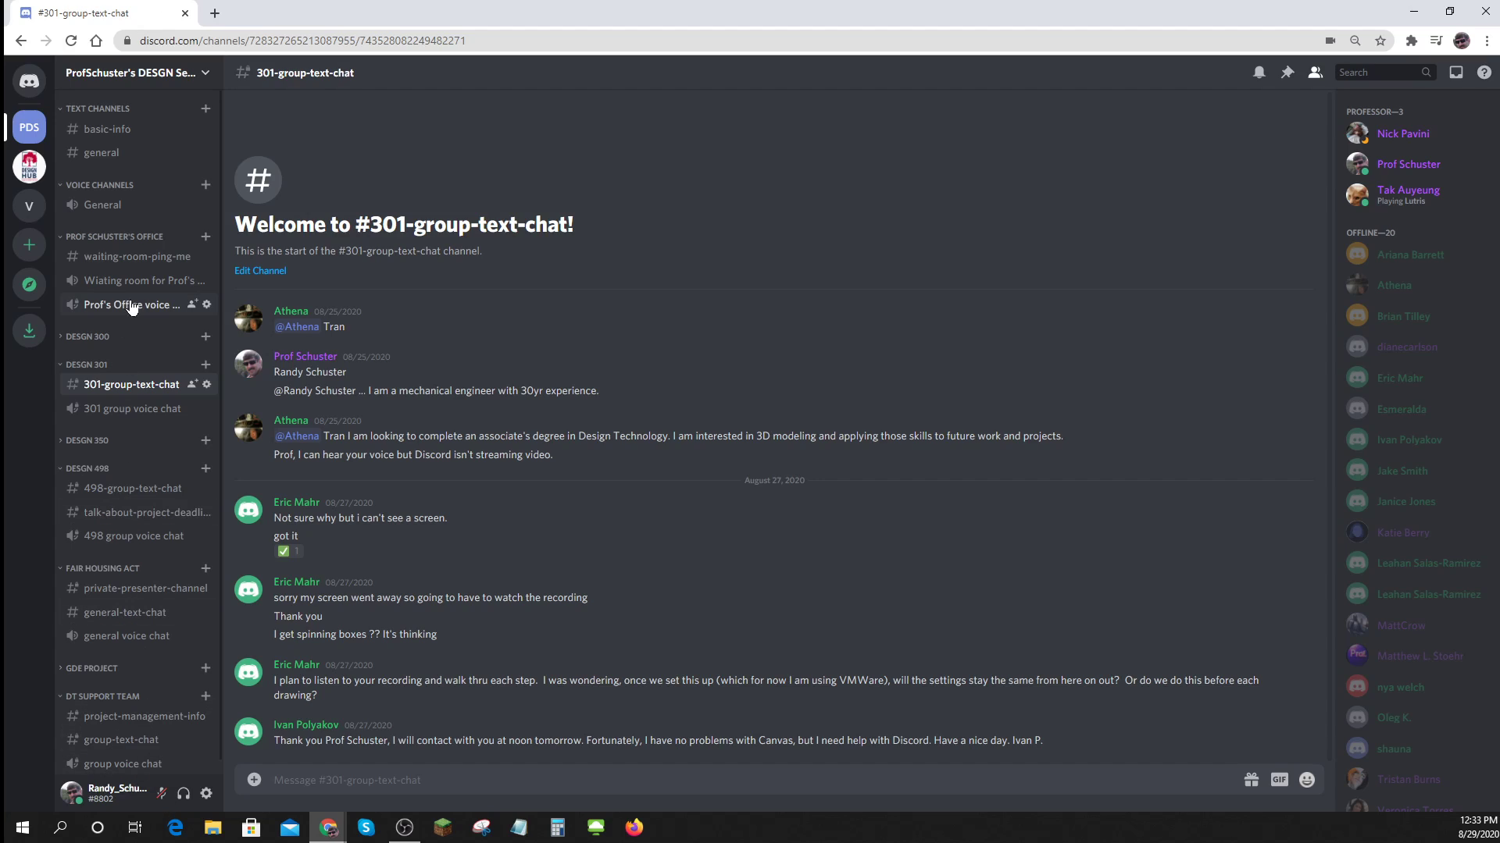
{"action": "left_click", "coordinate": [185, 794]}
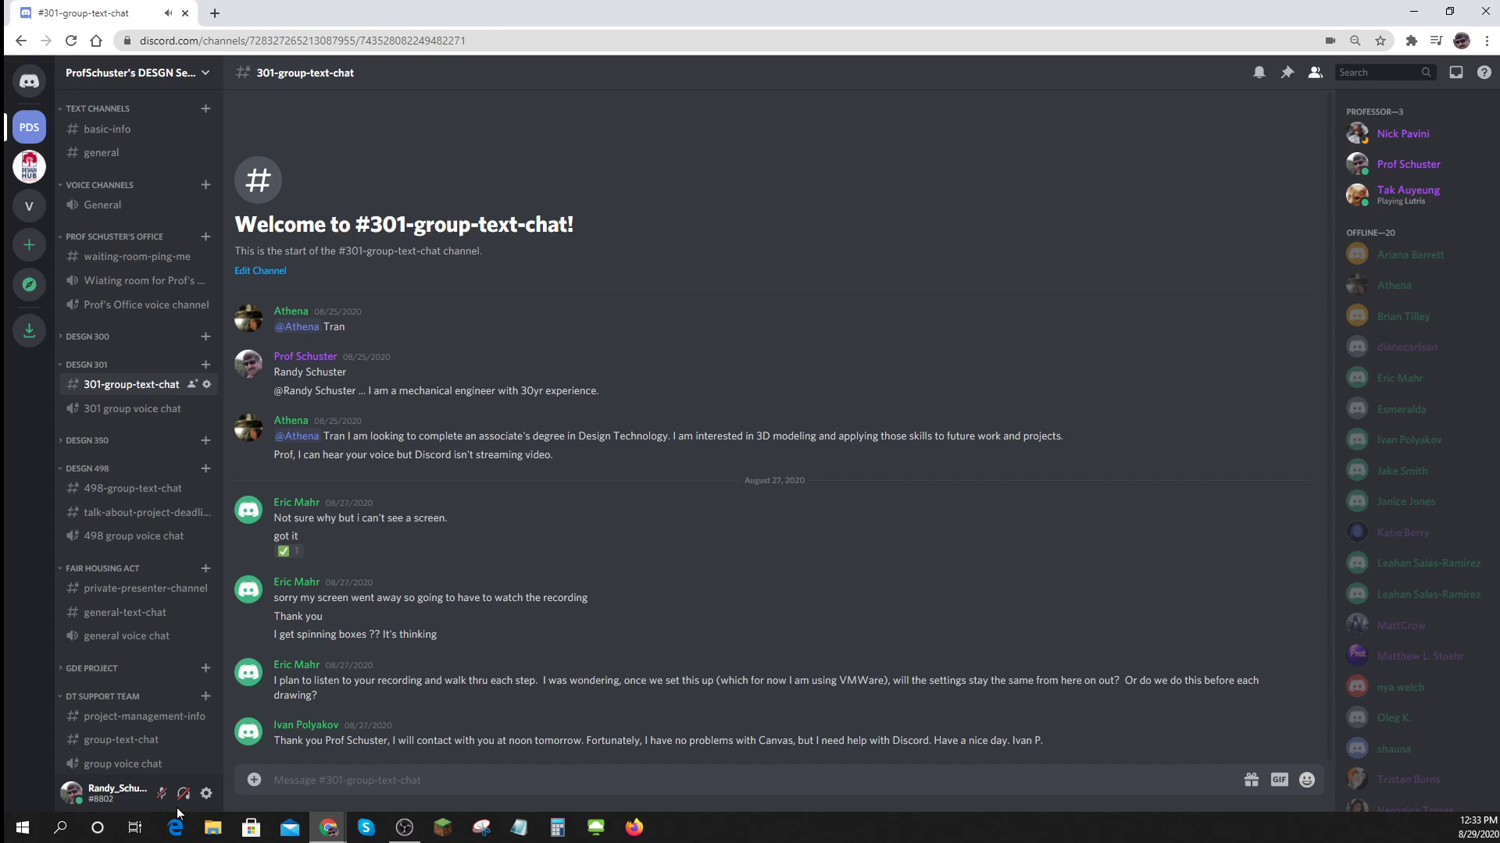